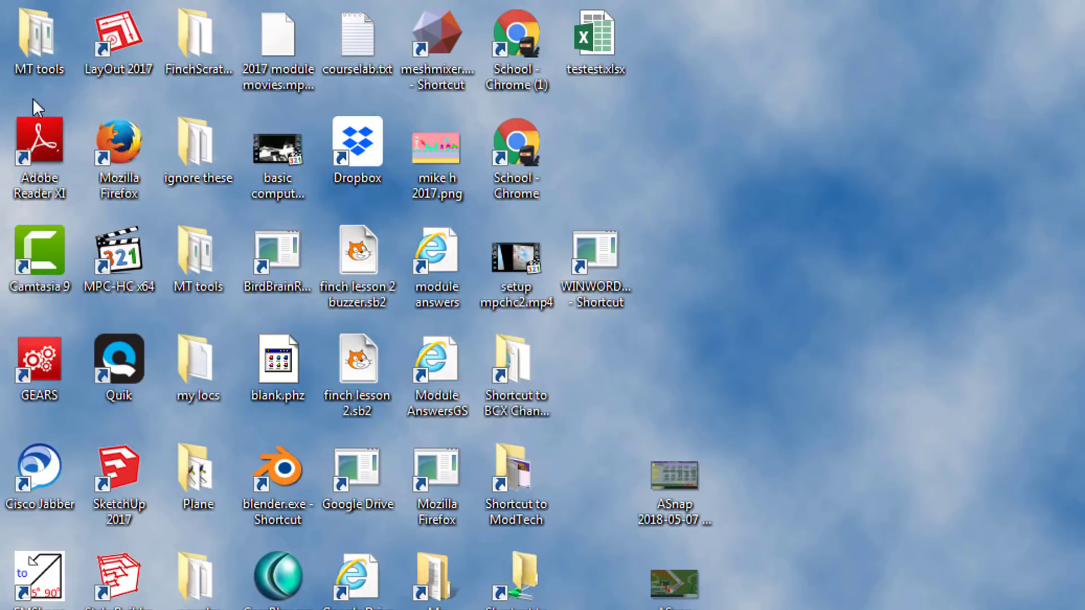
- Open the blank.phz scene from the MT tools folder on the desktop
double_click(49, 70)
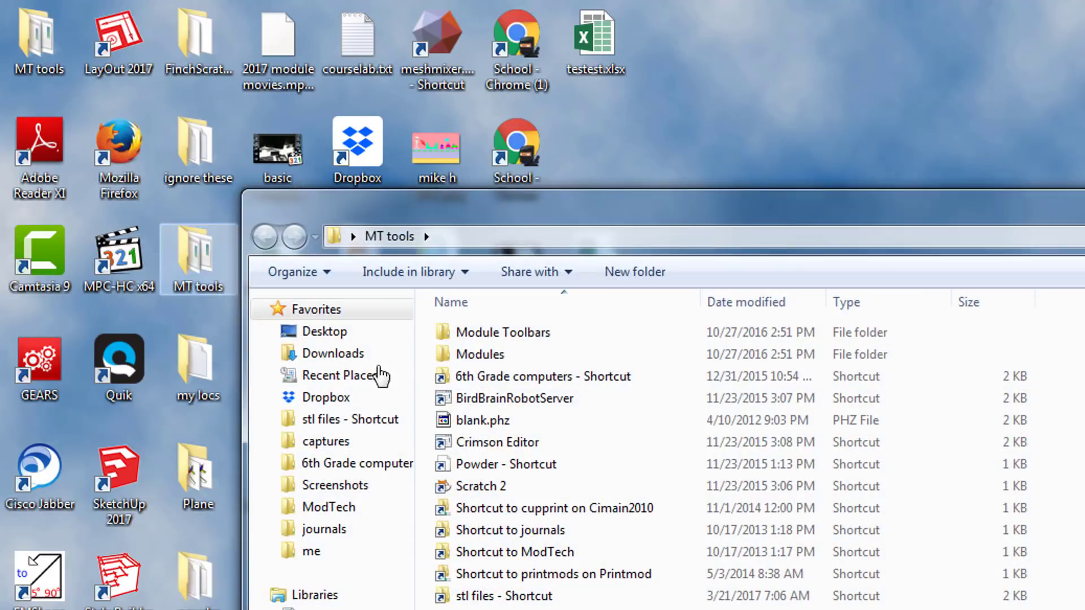
double_click(475, 421)
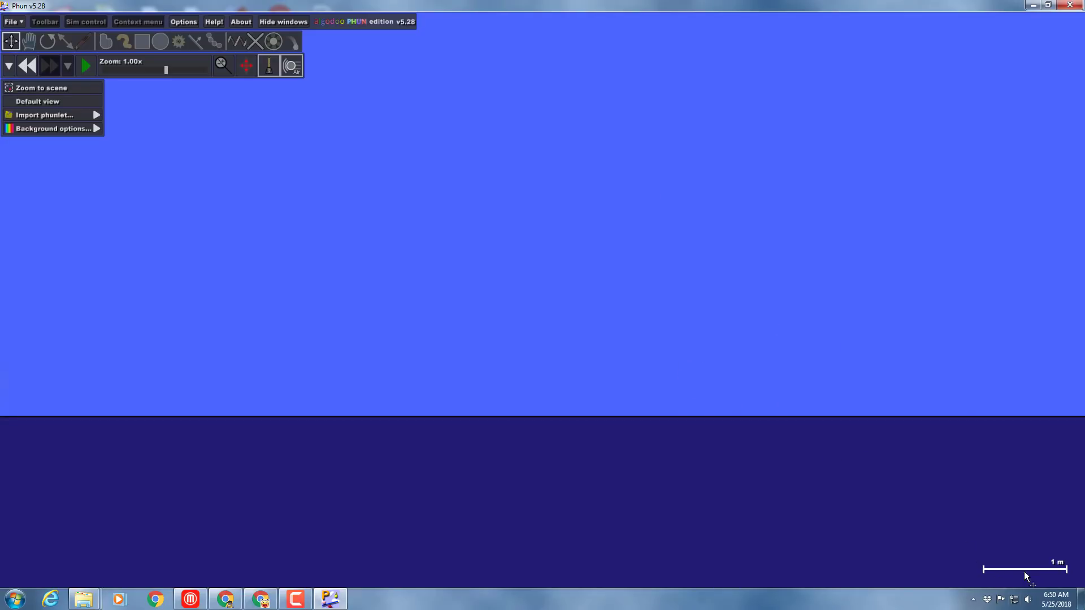
- At the 10 m scale, draw a thin horizontal box about 16 m long above the ground as the domino platform
scroll(859, 357, "down", 4)
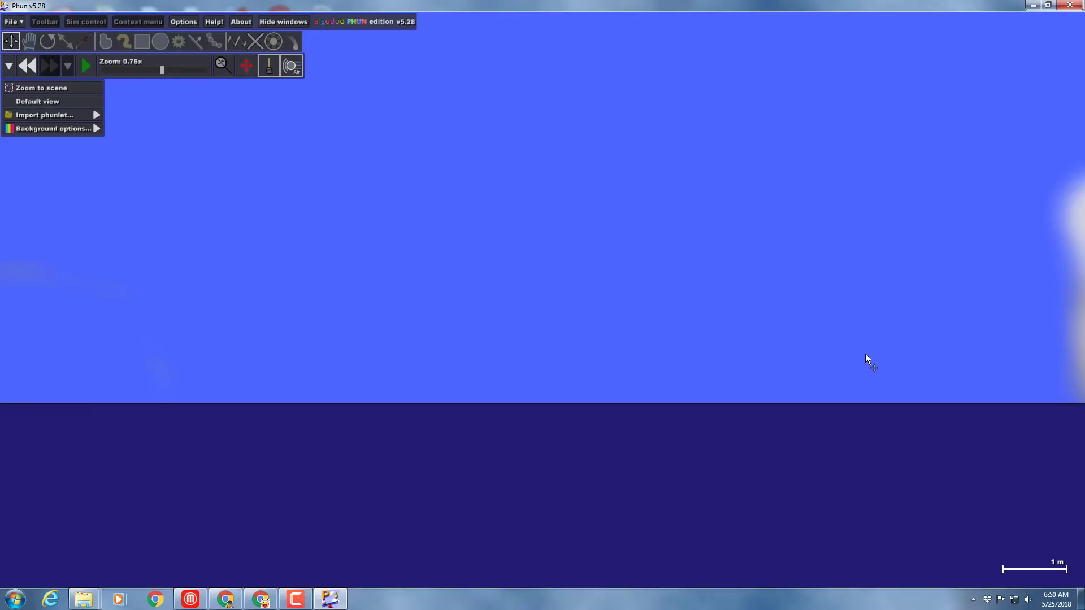
scroll(864, 350, "down", 5)
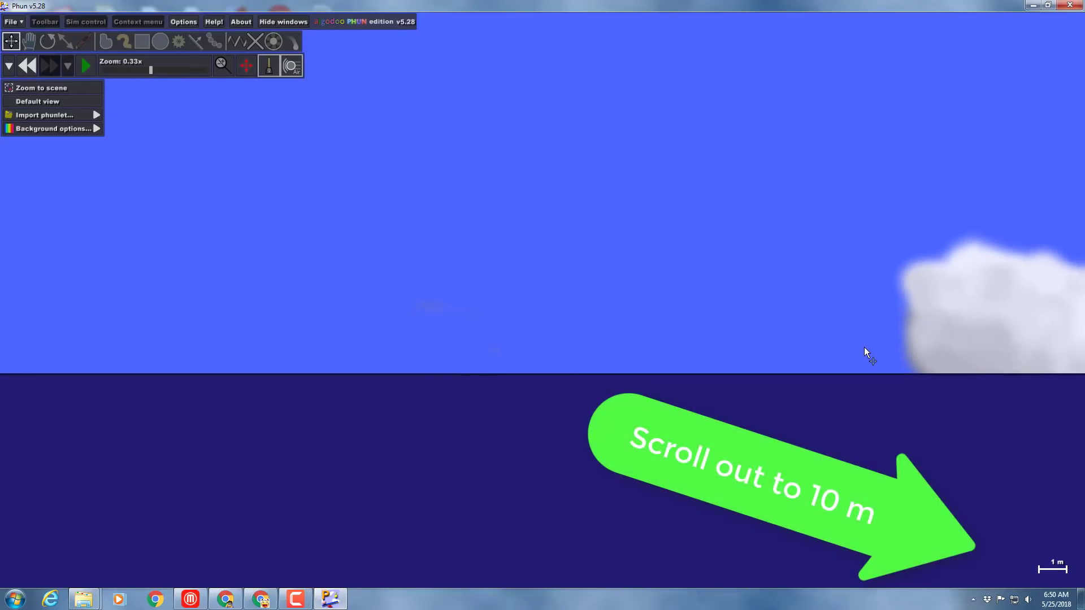
scroll(864, 344, "down", 2)
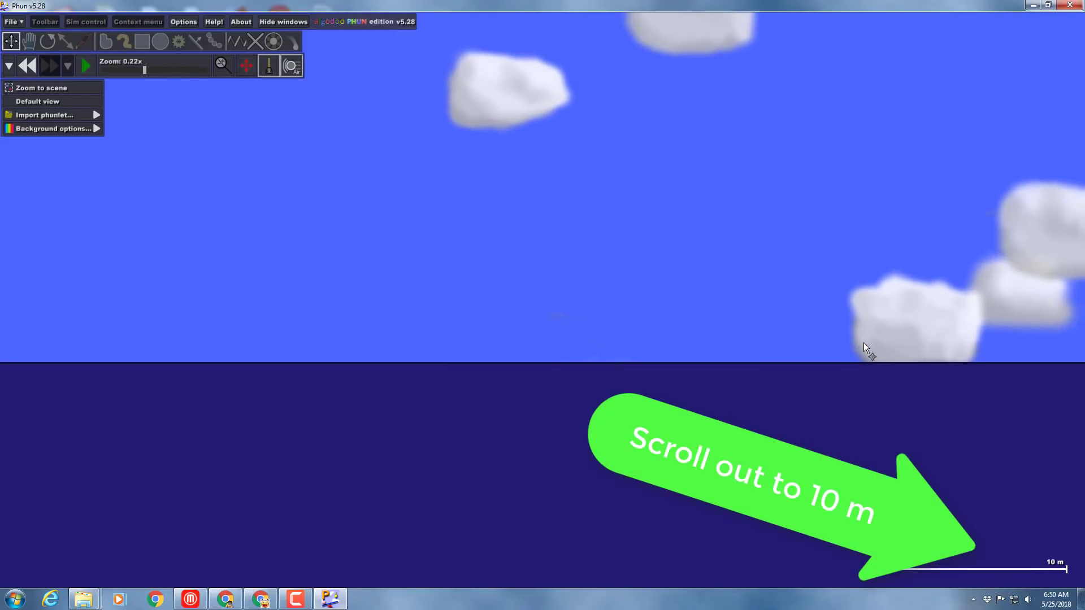
left_click_drag(755, 244, 754, 403)
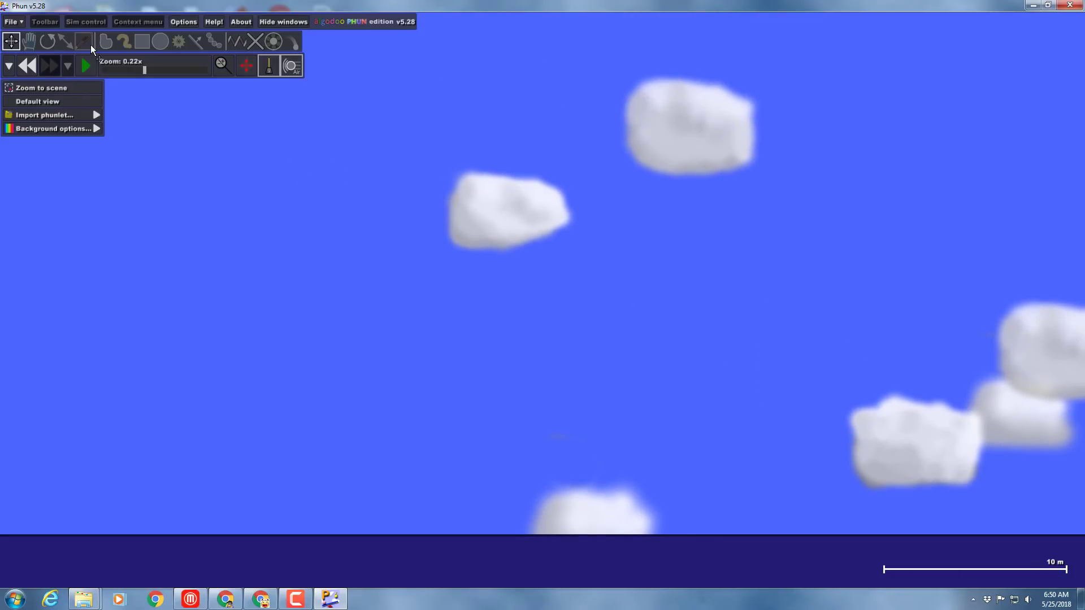
left_click(141, 44)
left_click_drag(361, 141, 530, 141)
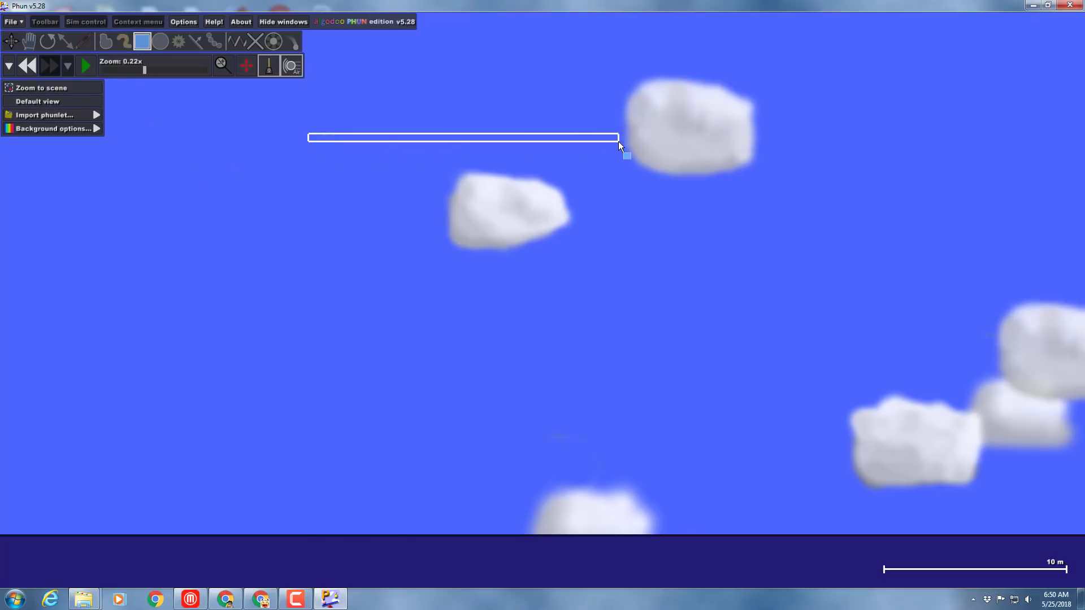
mouse_move(618, 141)
left_mouse_down()
mouse_move(533, 148)
mouse_move(599, 141)
left_mouse_up()
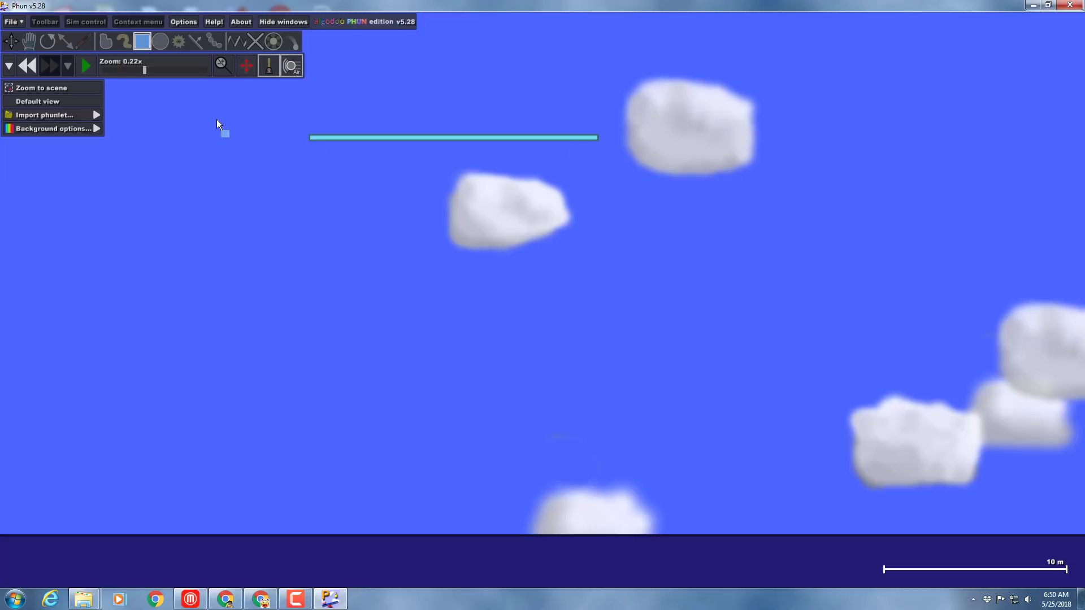
- Fixate the left end of the horizontal platform to the background
left_click(256, 42)
scroll(293, 157, "up", 2)
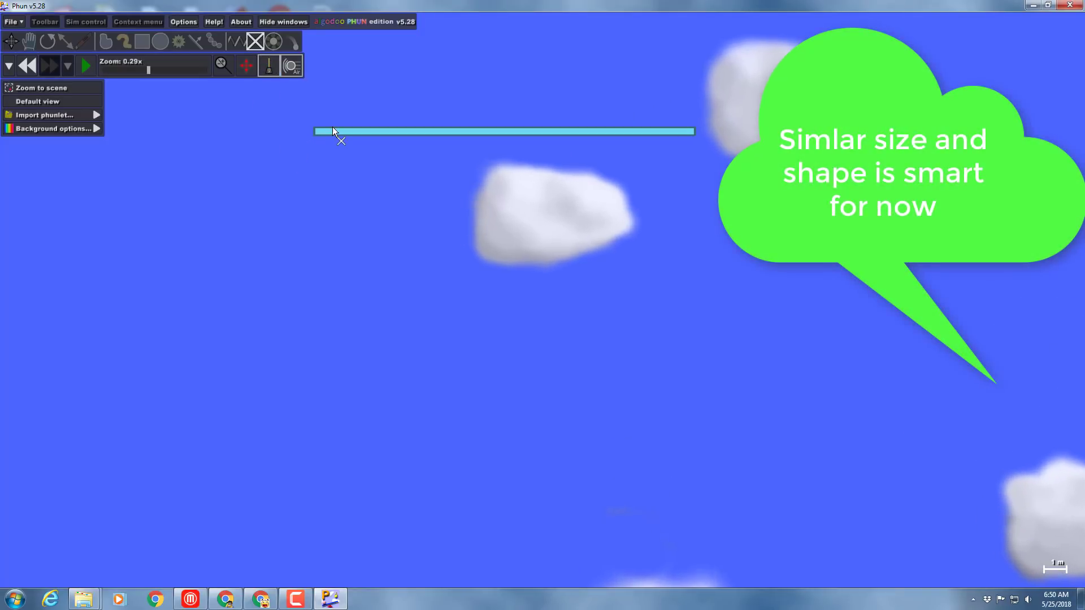
scroll(329, 136, "up", 3)
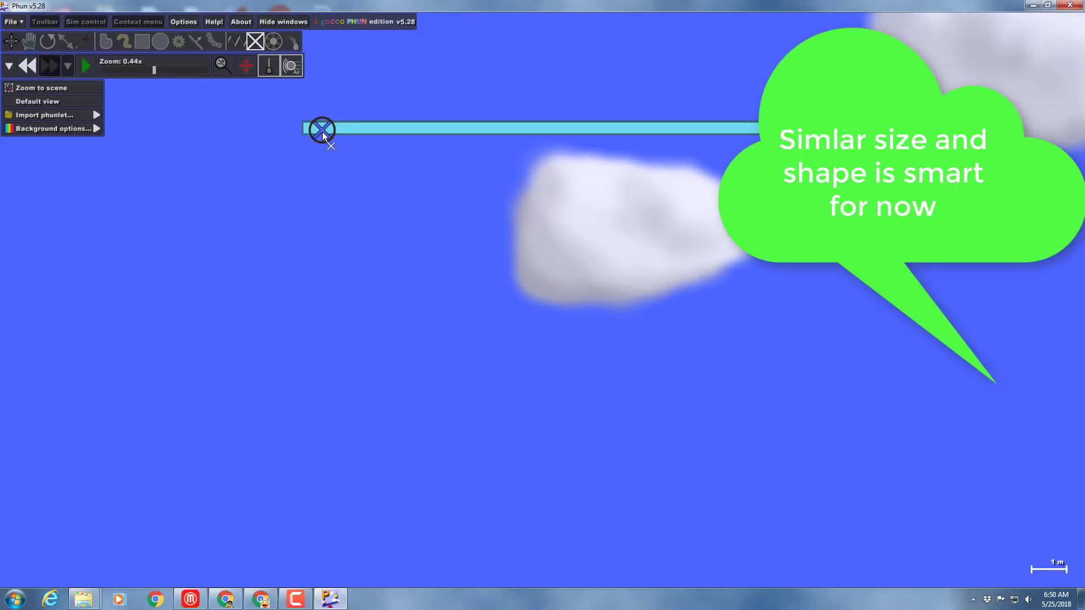
scroll(322, 131, "down", 2)
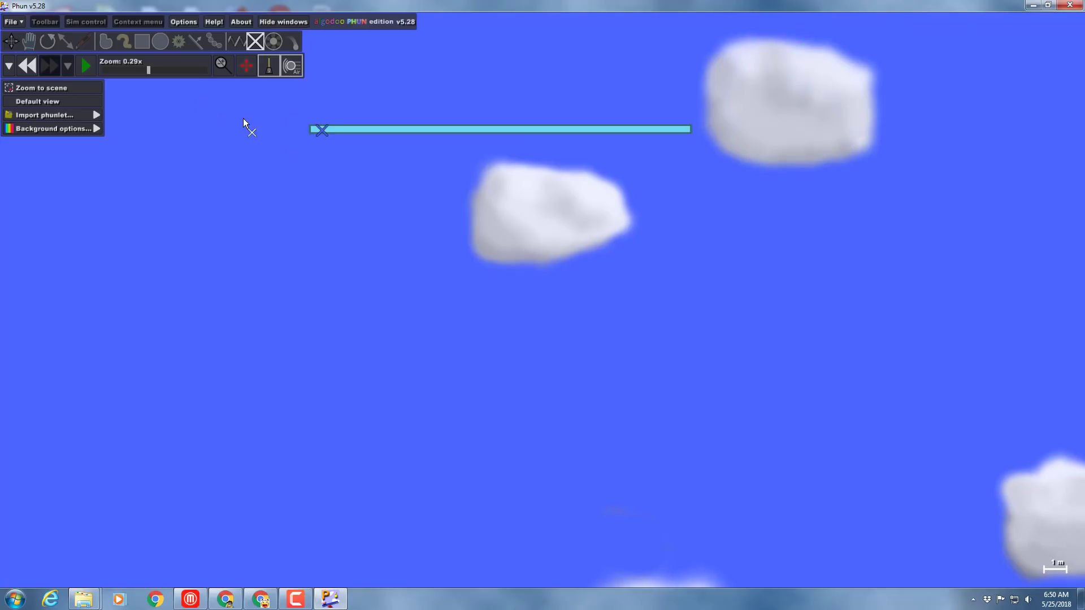
- Draw a thin upright box about 3 m tall just above the platform's fixated end and run the simulation
left_click_drag(237, 119, 228, 210)
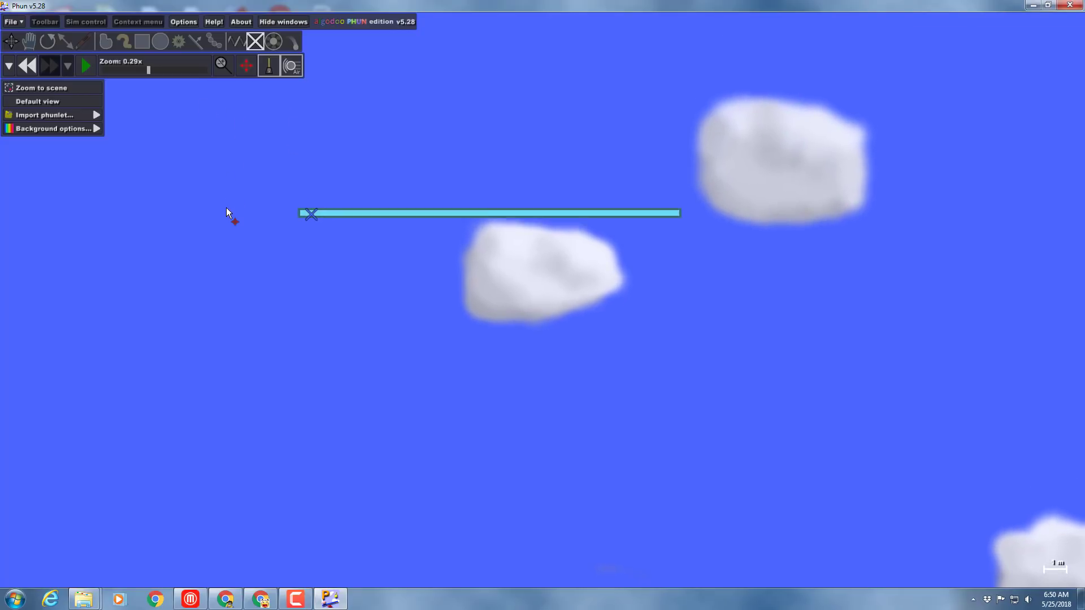
left_click(143, 44)
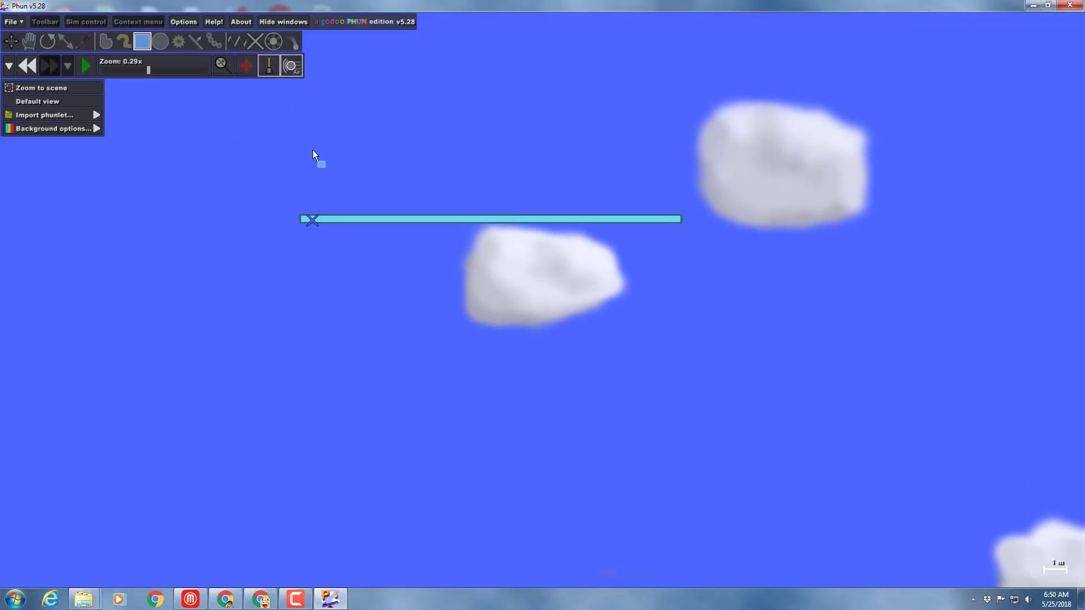
left_click_drag(313, 181, 319, 208)
left_click(90, 70)
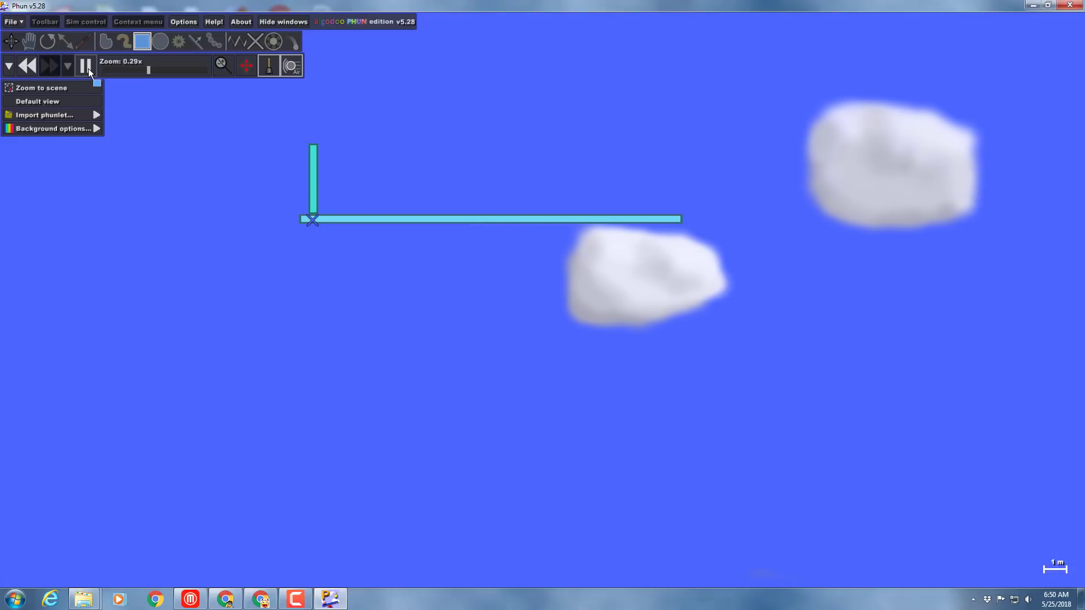
- Change the upright domino's appearance to a dark blue color
left_click(76, 129)
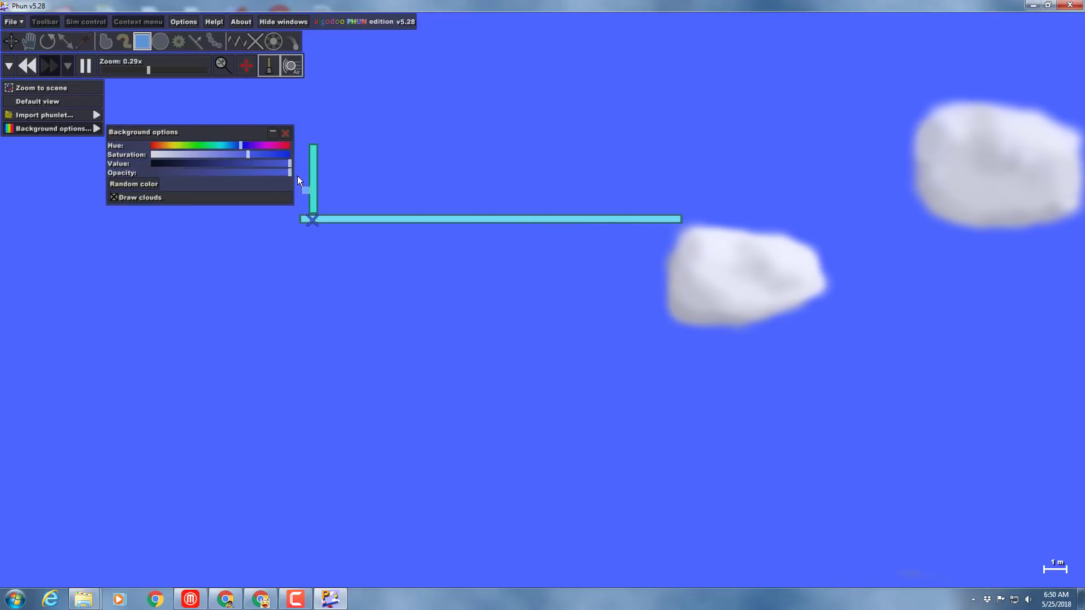
right_click(312, 180)
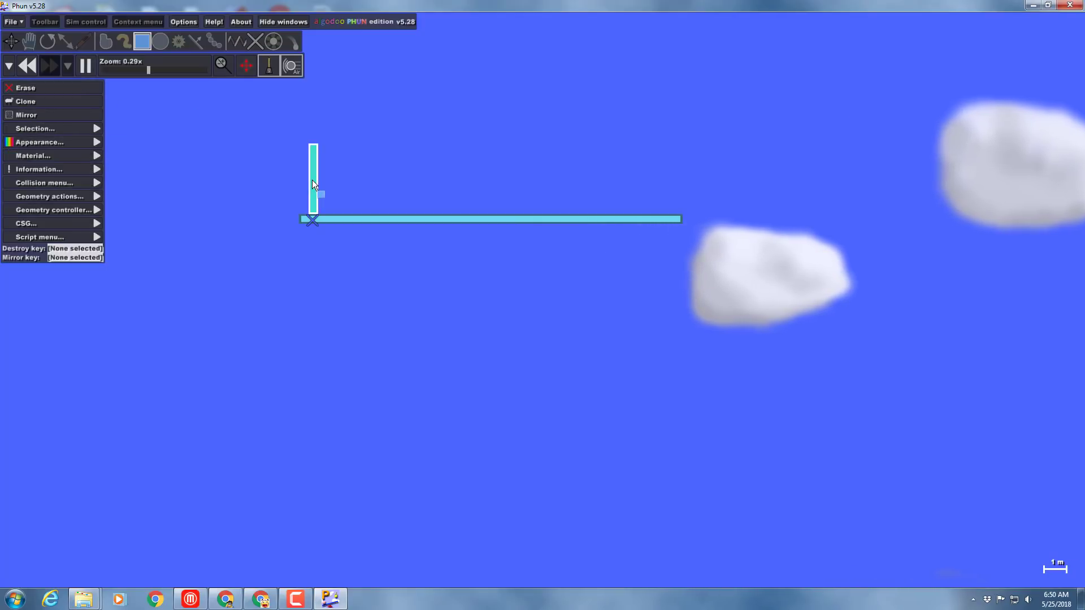
left_click(70, 141)
left_click_drag(217, 158, 277, 170)
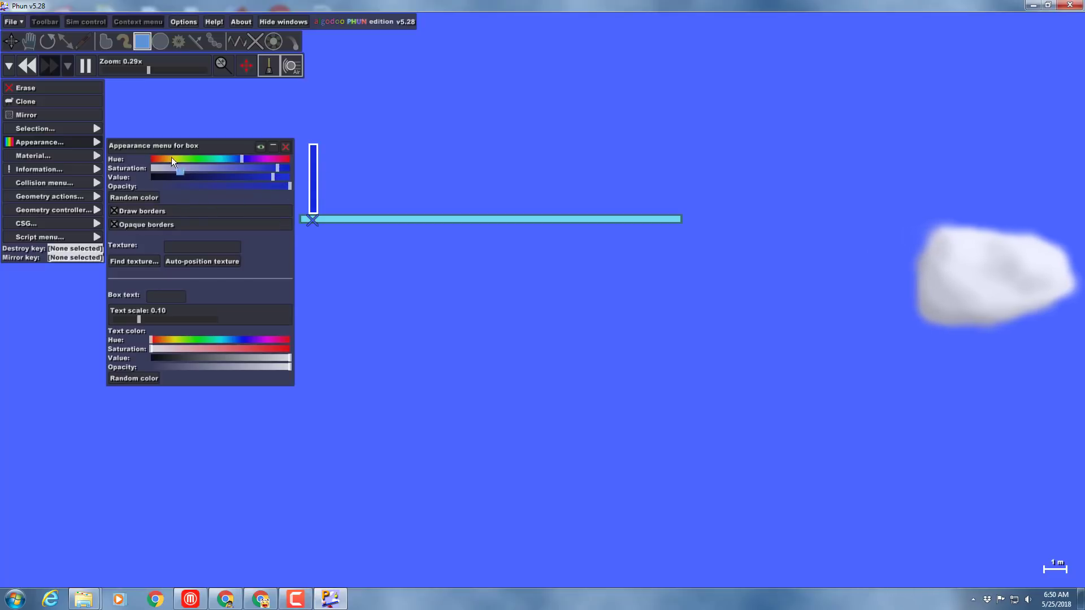
- Stop the simulation and clone the blue domino 18 times to fill the platform with an evenly spaced row
left_click(34, 101)
left_click(34, 101)
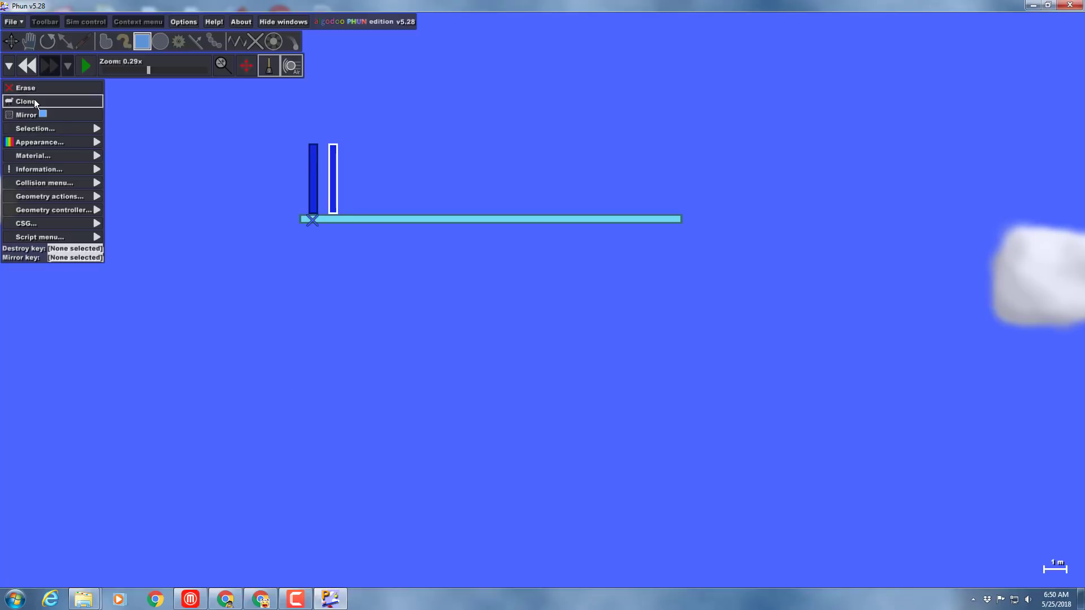
left_click(34, 100)
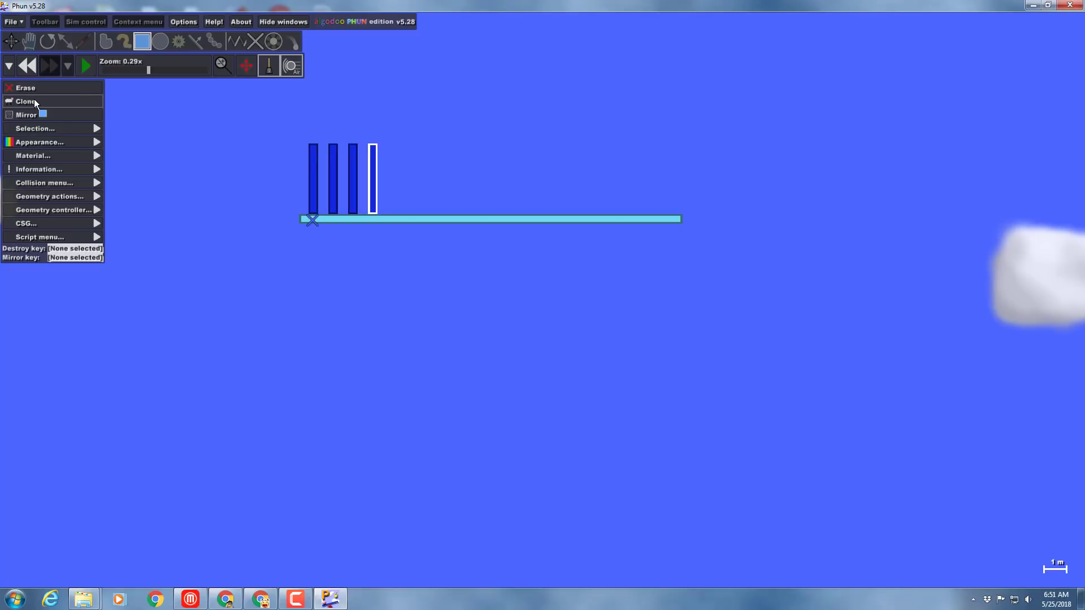
left_click(34, 101)
left_click(34, 101)
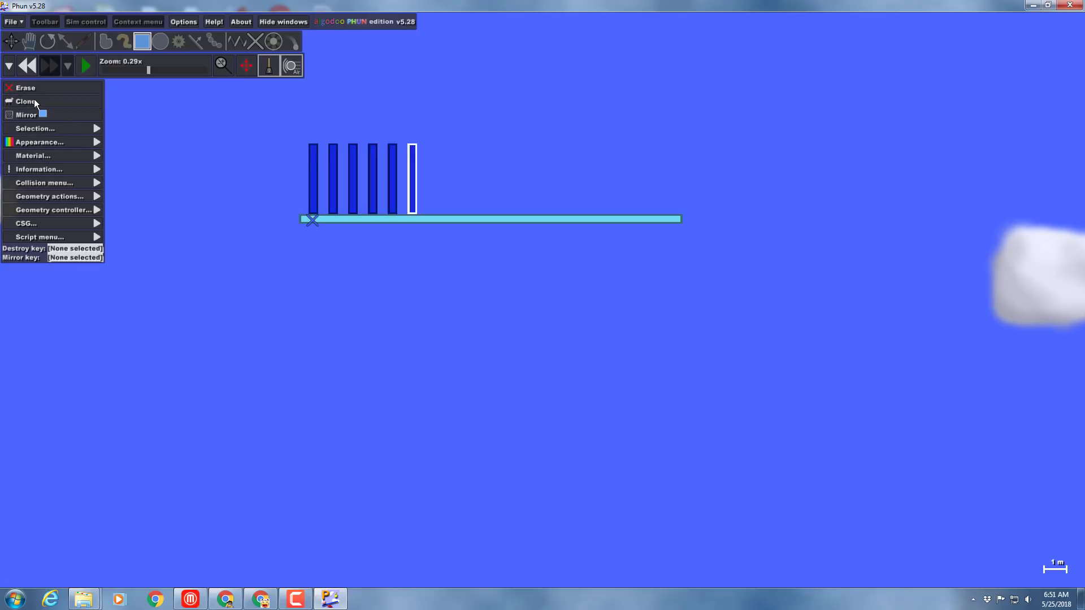
left_click(34, 101)
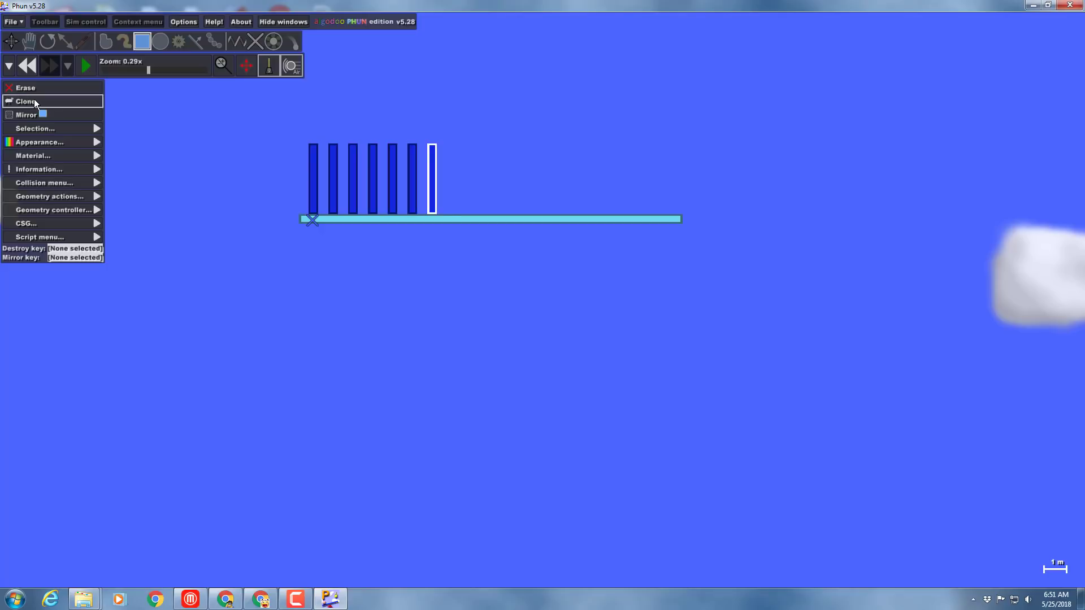
left_click(34, 101)
left_click(34, 101)
left_click(34, 101)
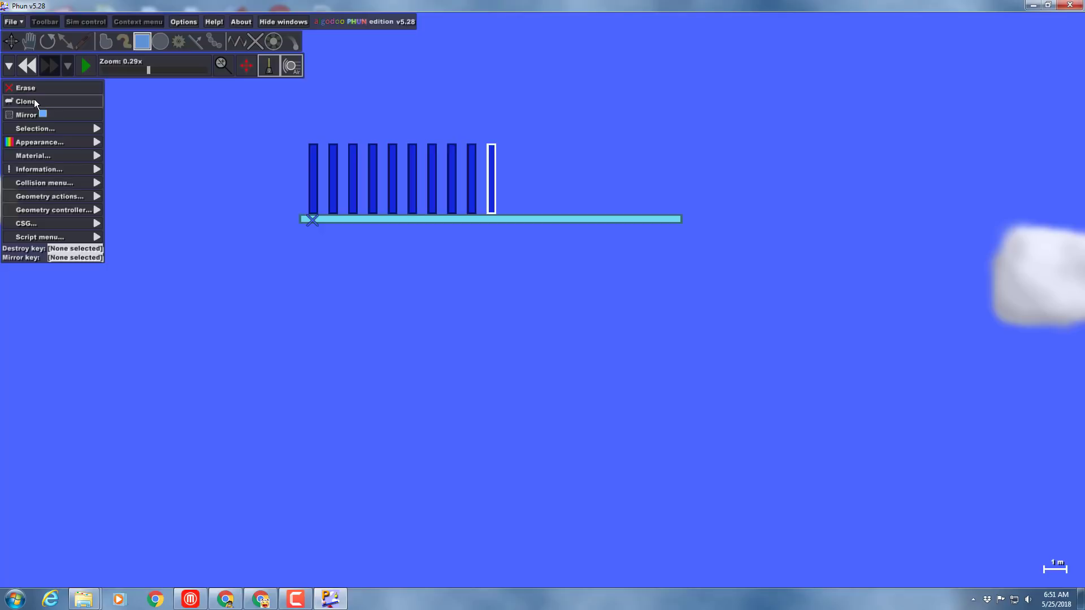
left_click(34, 101)
left_click(34, 101)
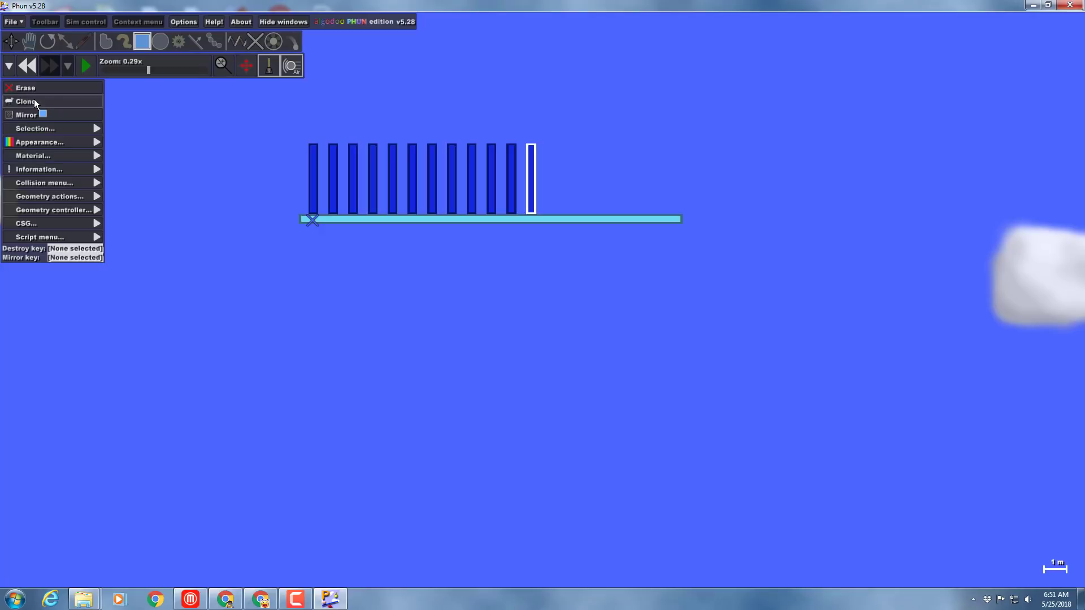
left_click(34, 100)
left_click(34, 101)
left_click(34, 101)
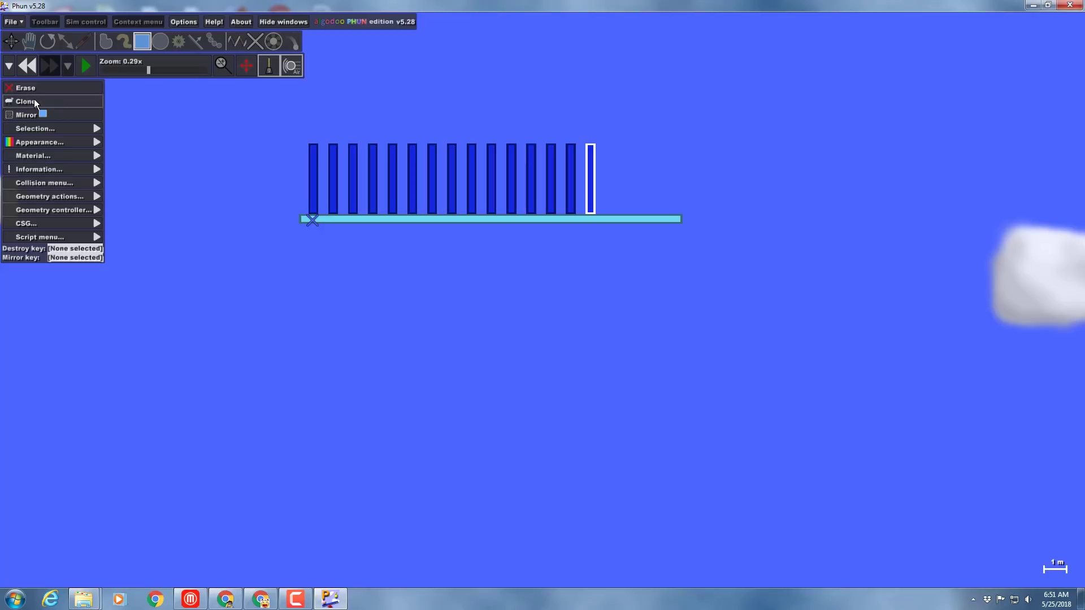
left_click(34, 100)
left_click(34, 100)
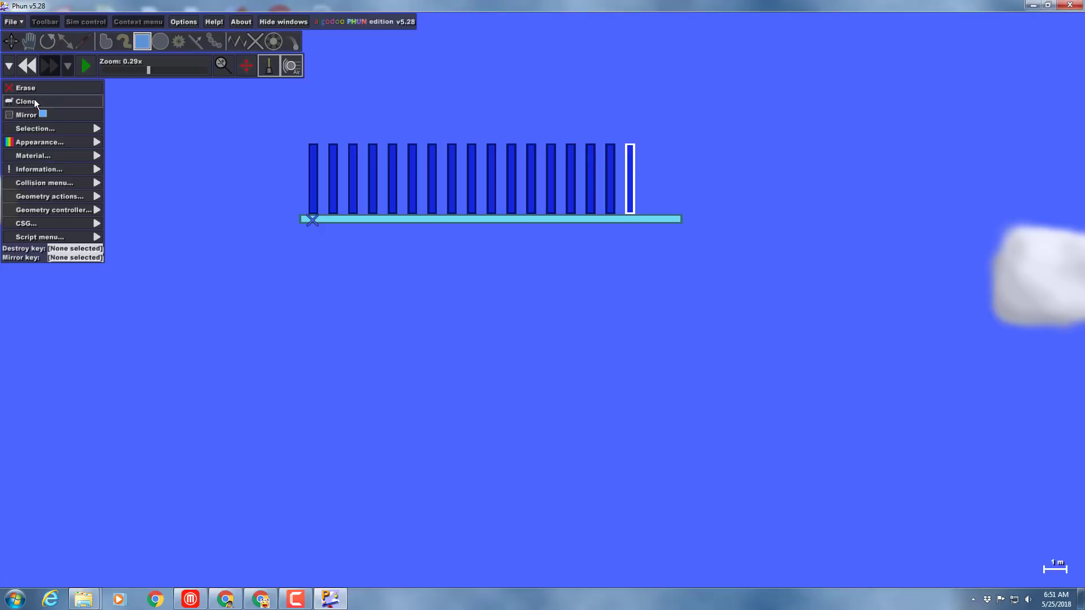
left_click(34, 100)
left_click(34, 100)
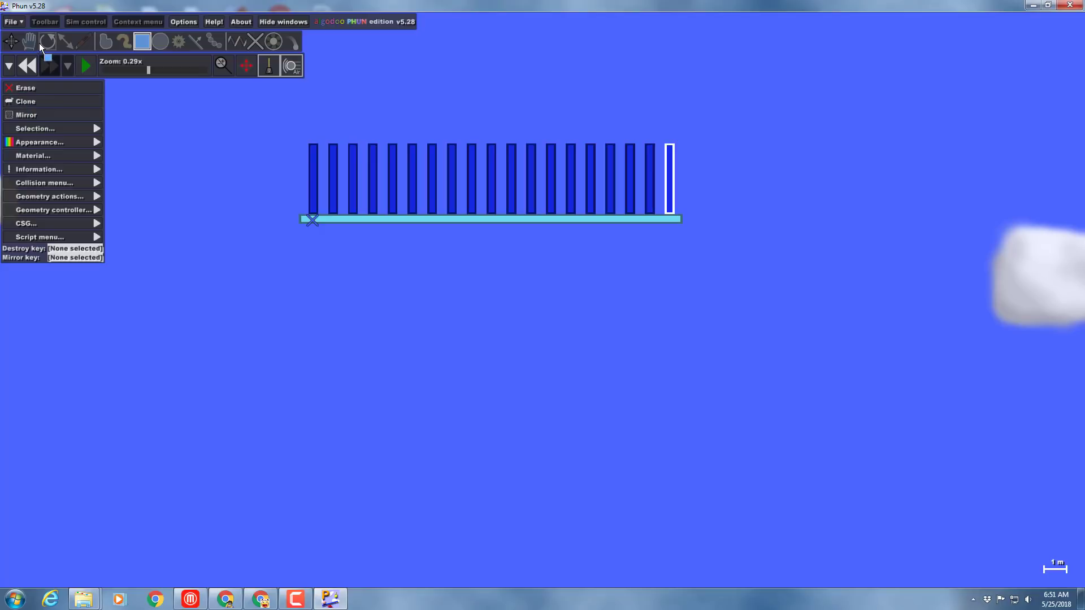
- Save the scene with the file name domino mdh 2018
left_click(6, 21)
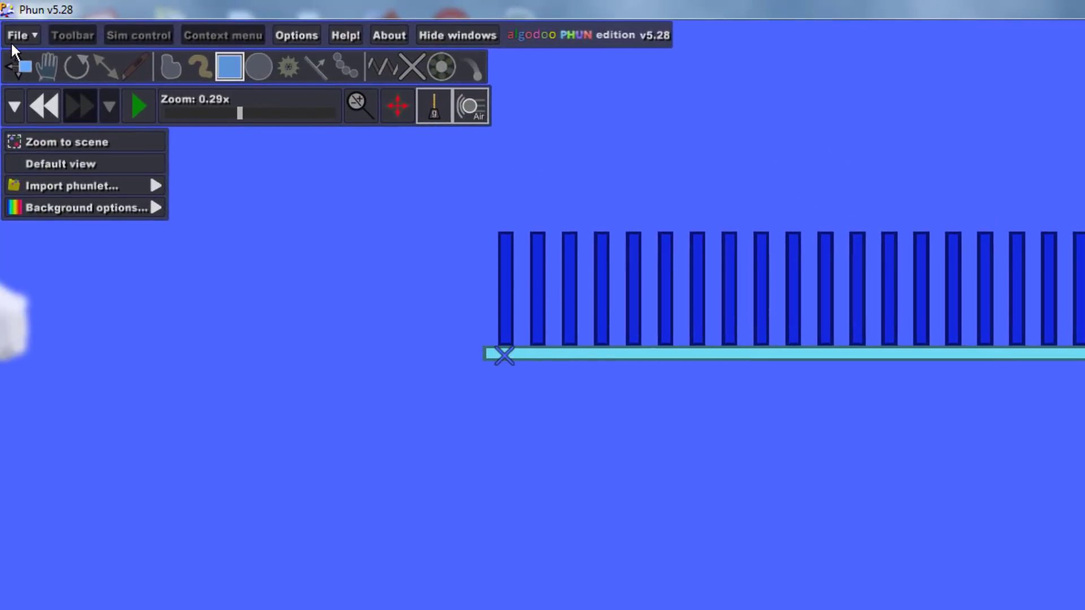
left_click(15, 35)
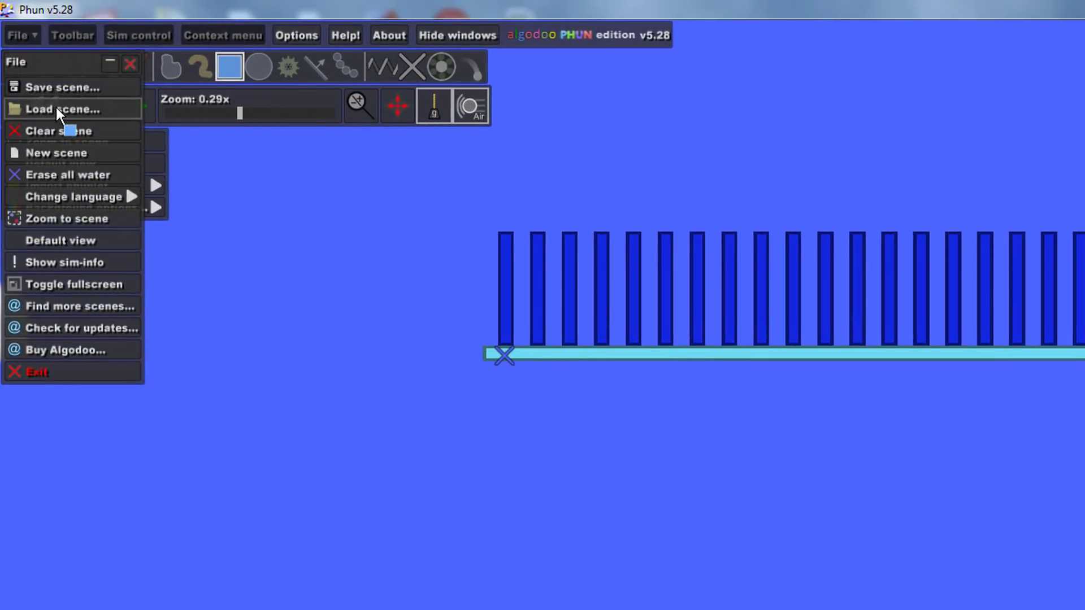
left_click(59, 89)
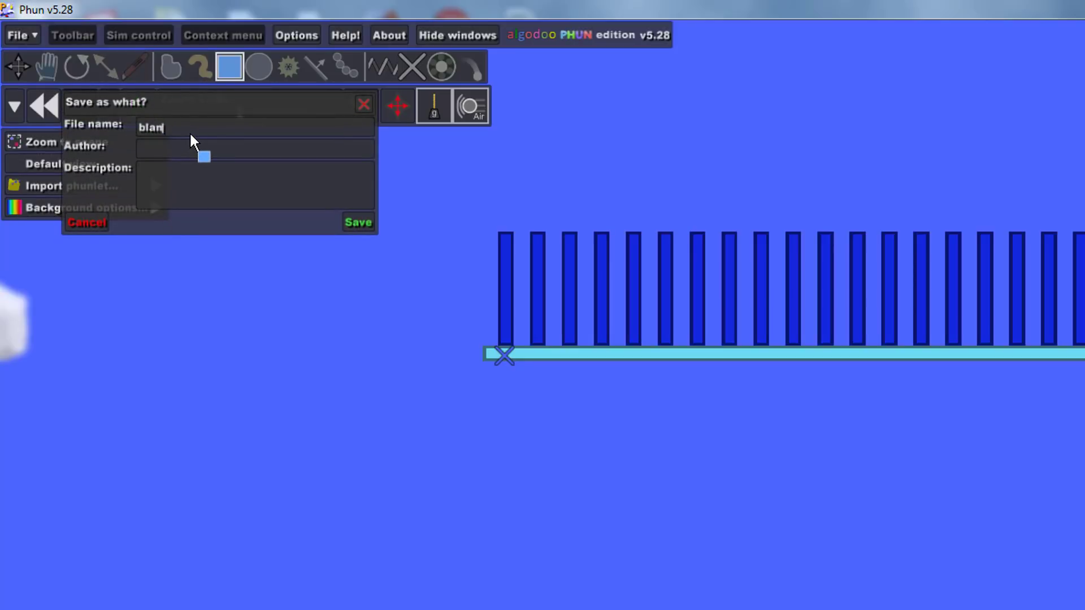
key("BackSpace")
key("BackSpace")
key("BackSpace")
key("BackSpace")
key("BackSpace")
type("domnno mdh 2018")
left_click(350, 224)
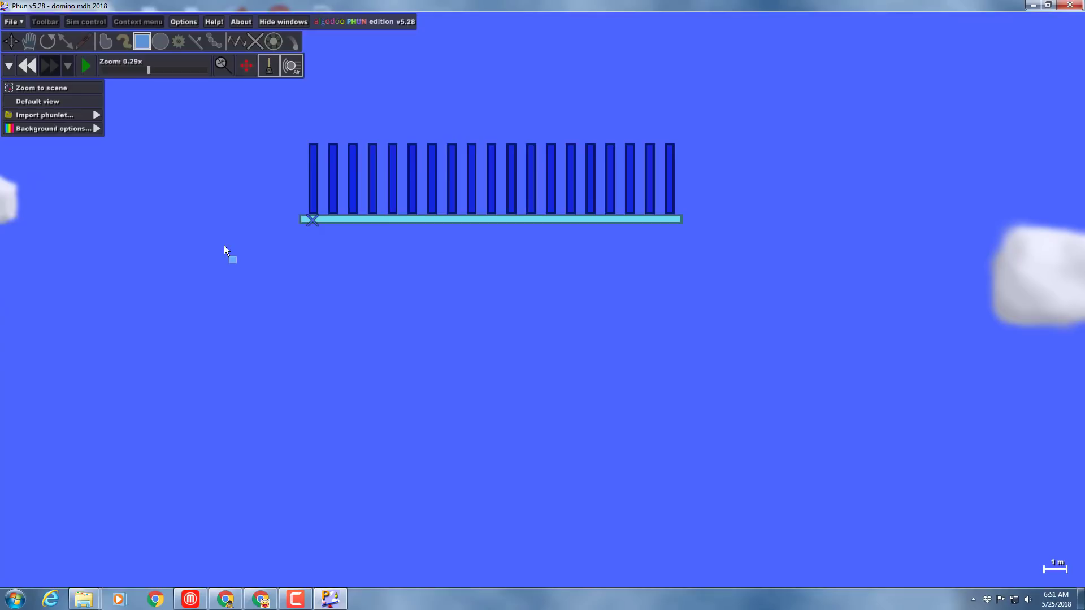
- Draw a thin horizontal box about 9 m long above the left end of the domino row as a ramp
scroll(224, 246, "down", 1)
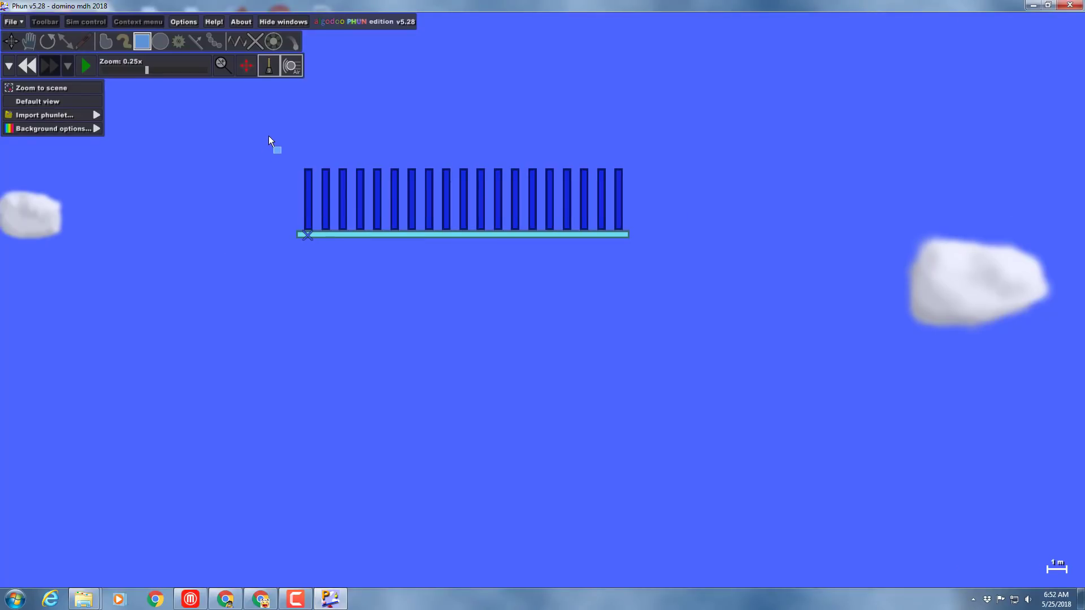
left_click_drag(269, 136, 281, 212)
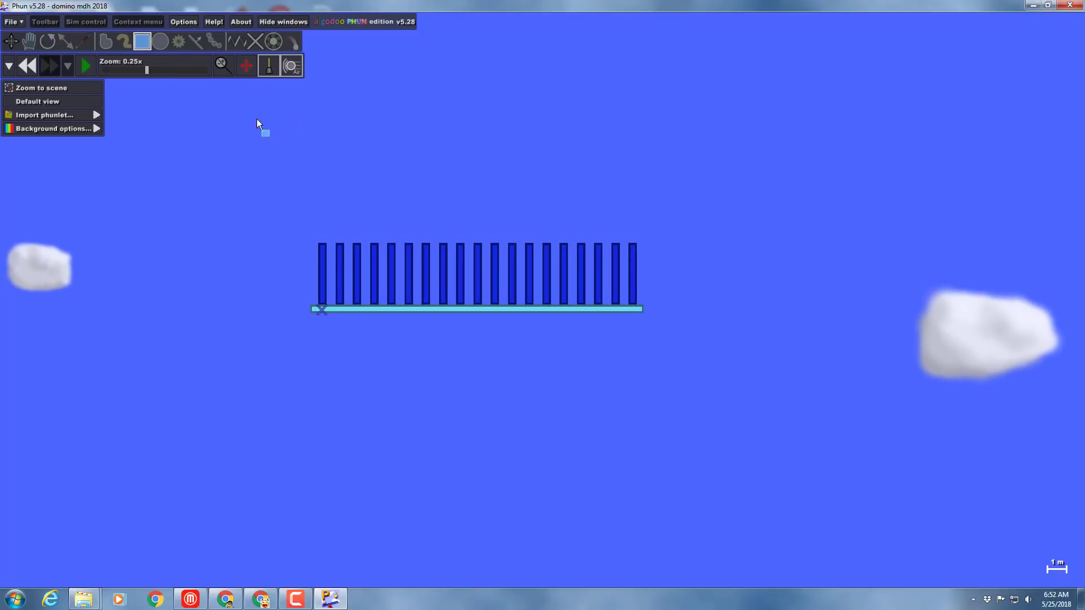
left_click_drag(201, 103, 378, 114)
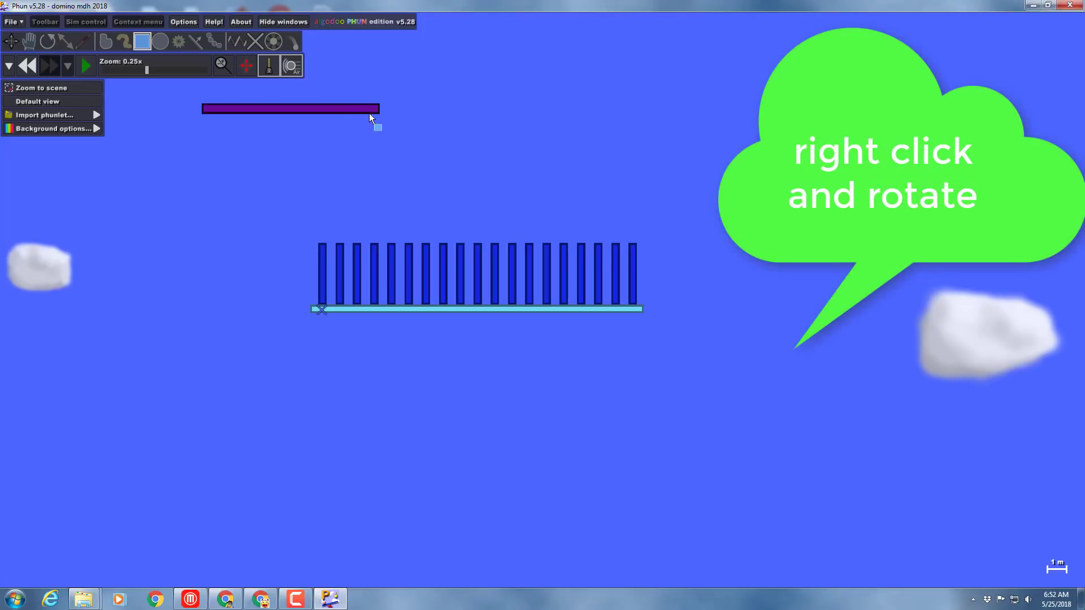
- Rotate the ramp so it slopes down to the right, and move it left until its lower end is above the first domino
left_click_drag(307, 111, 211, 73)
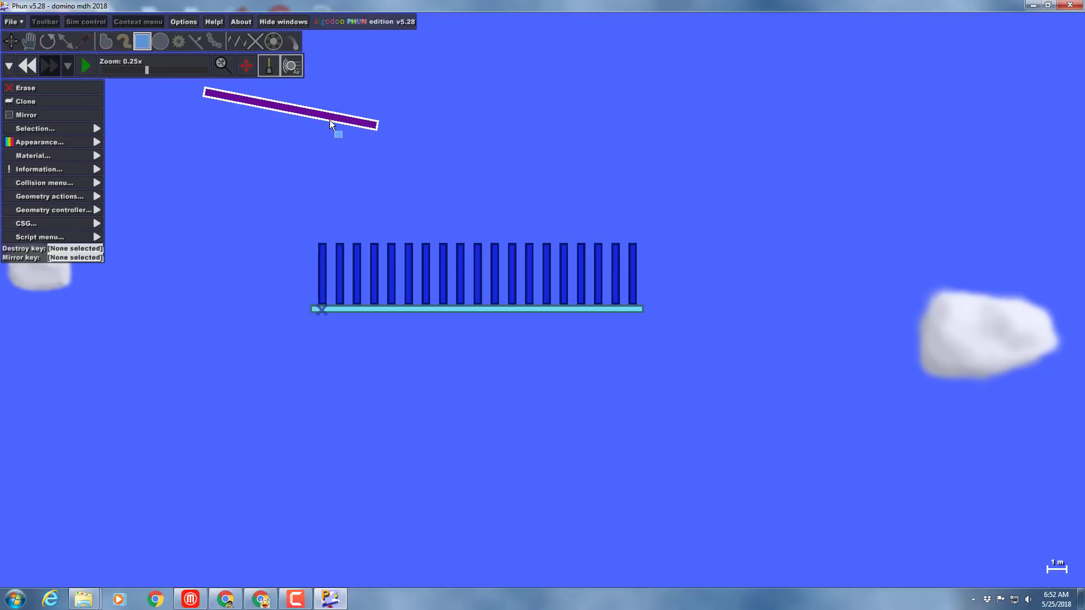
key("m")
left_click_drag(330, 120, 294, 129)
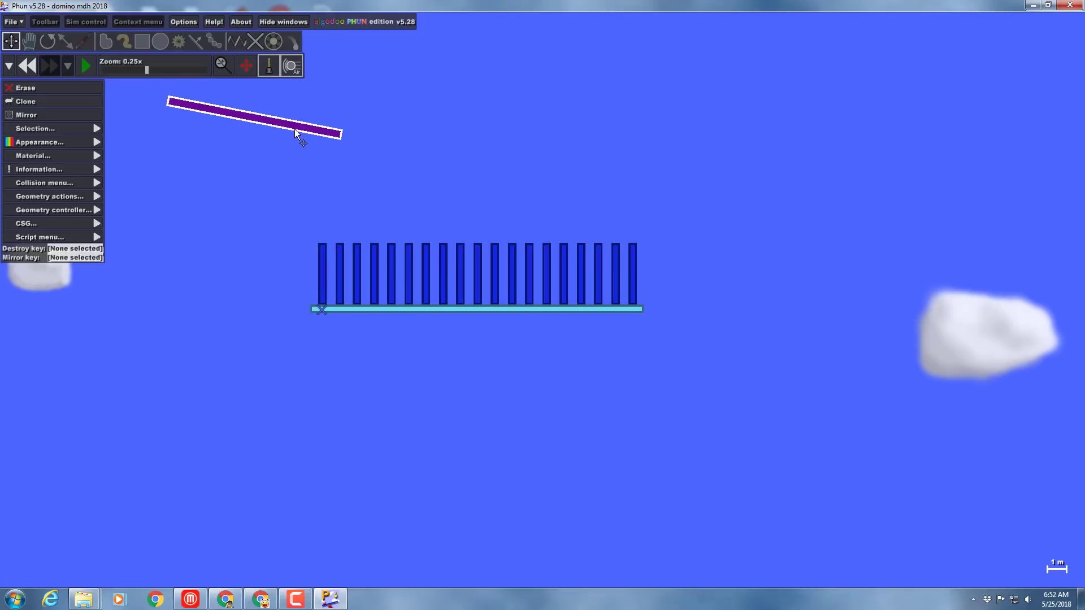
- Attach the lower end of the purple ramp to the background with a hinge
key("b")
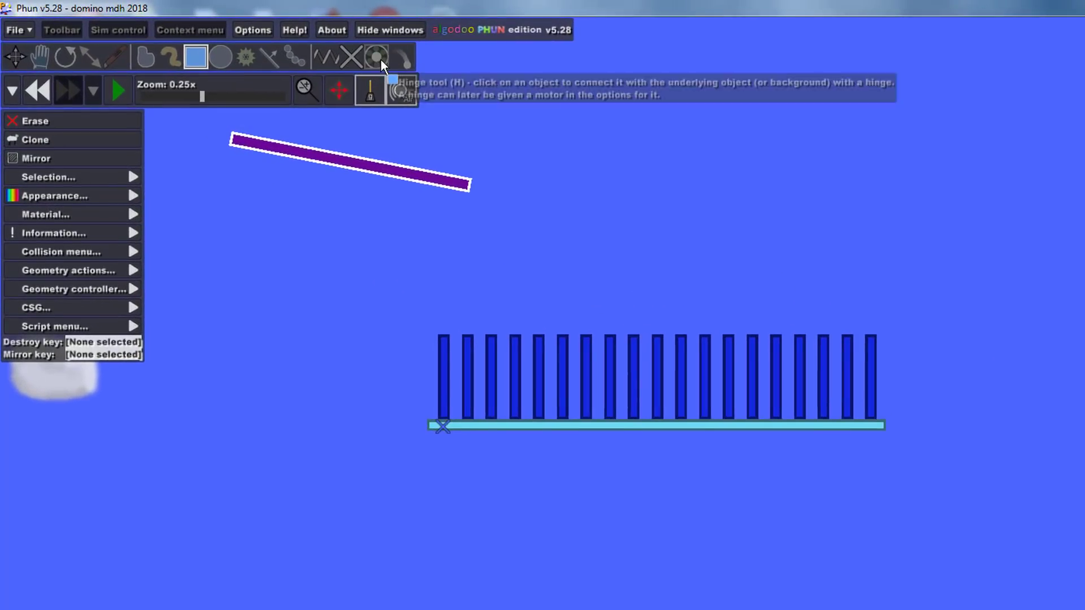
left_click(380, 62)
scroll(461, 165, "up", 4)
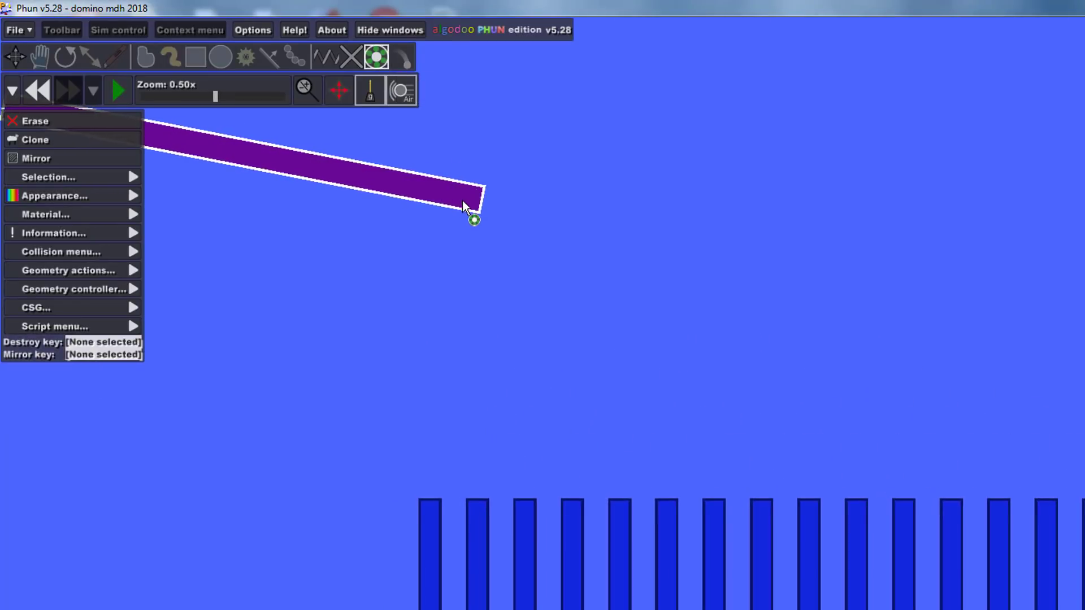
left_click(459, 195)
scroll(362, 187, "down", 4)
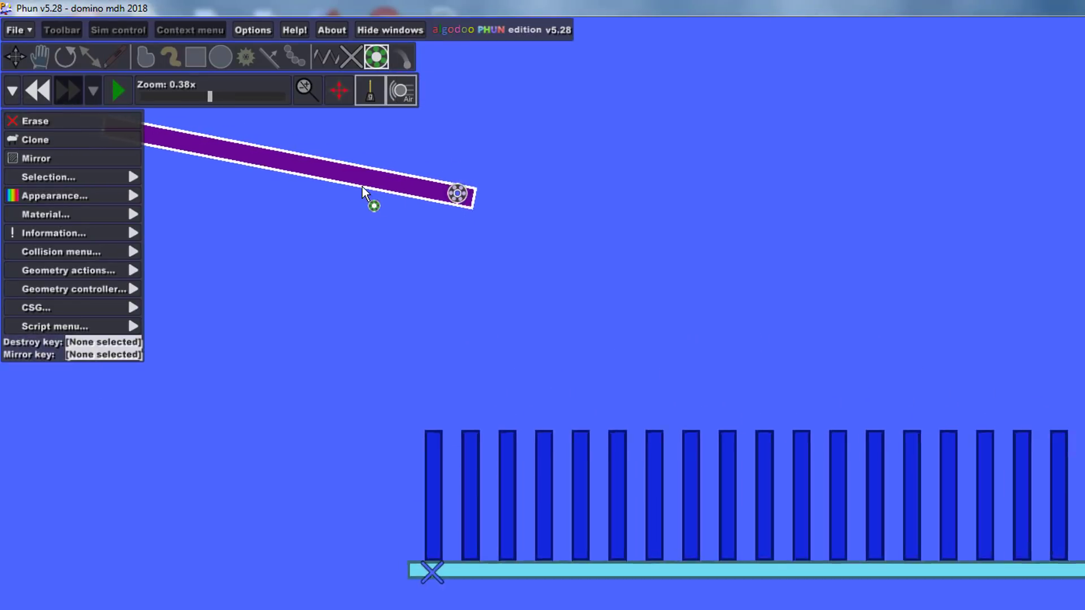
- Draw an upright box about 1.5 m tall overlapping the raised end of the ramp
left_click_drag(300, 238, 469, 317)
scroll(398, 276, "up", 2)
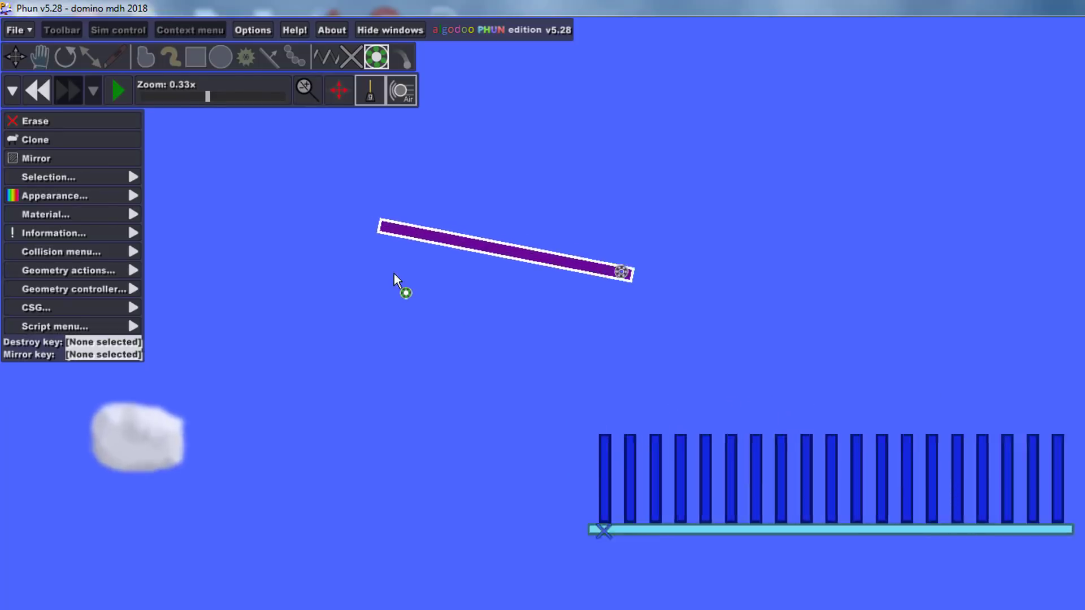
left_click(195, 57)
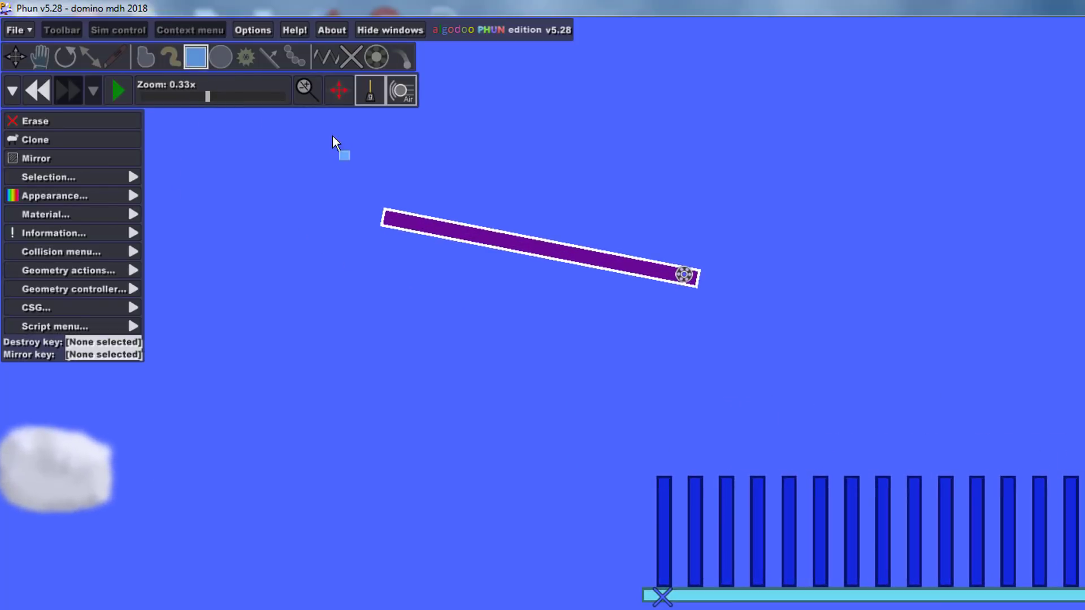
left_click_drag(387, 206, 396, 219)
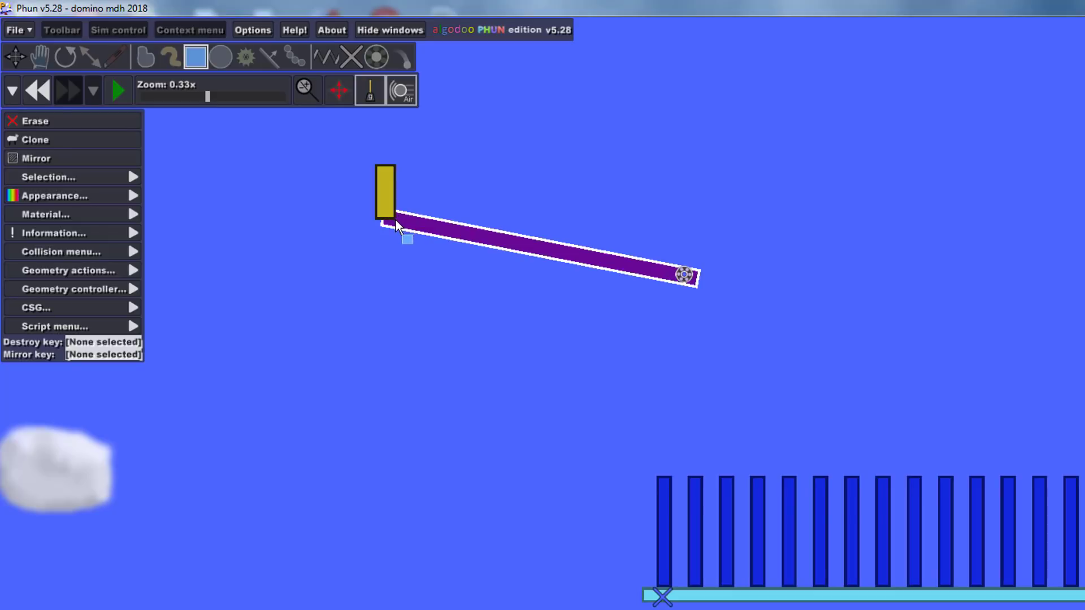
- Fixate the yellow box to the ramp near its lower edge and to the background near its upper edge
scroll(397, 215, "up", 3)
left_click(351, 57)
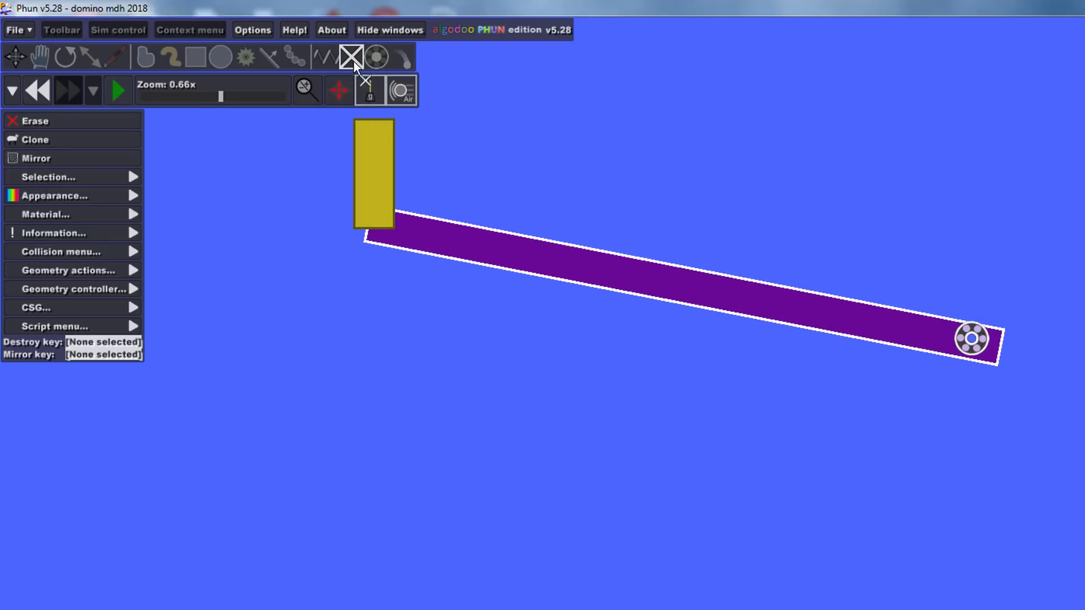
left_click(380, 219)
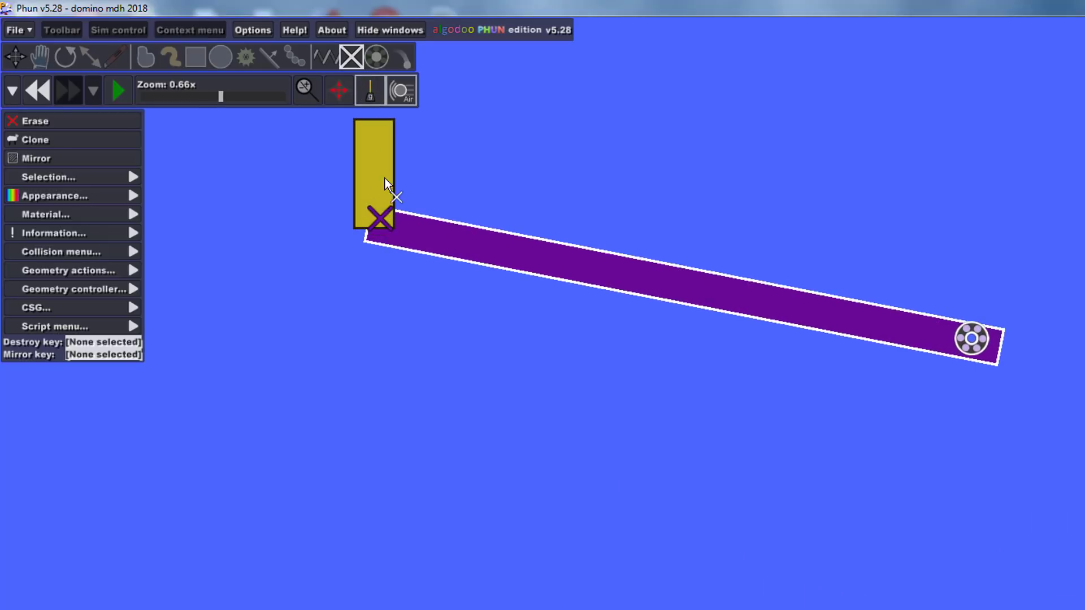
left_click(379, 133)
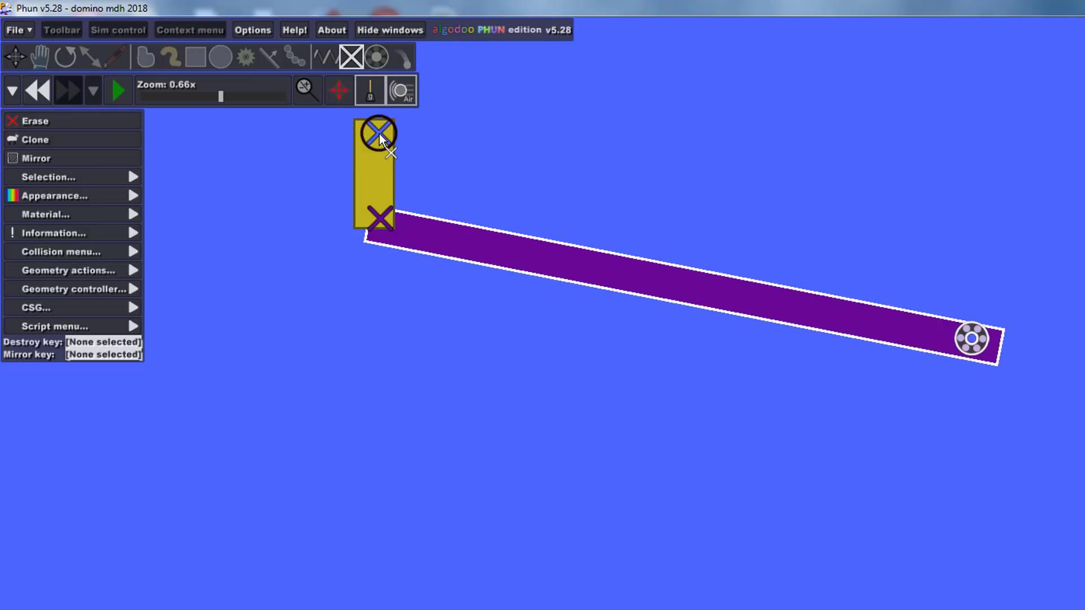
- Assign 1 as the destroy key of the yellow box
scroll(369, 223, "down", 2)
right_click(367, 184)
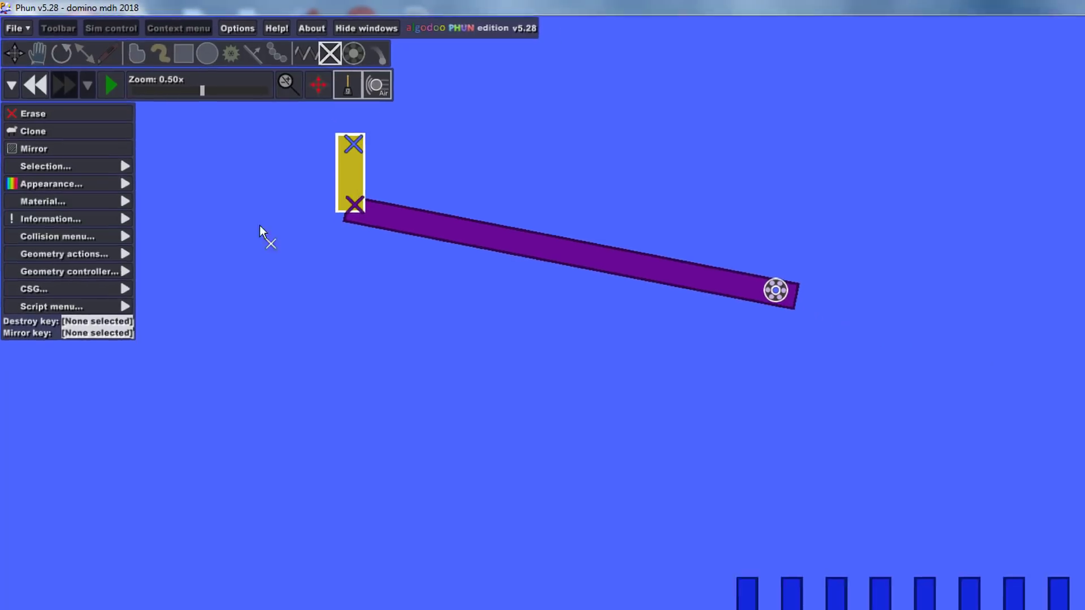
left_click(50, 325)
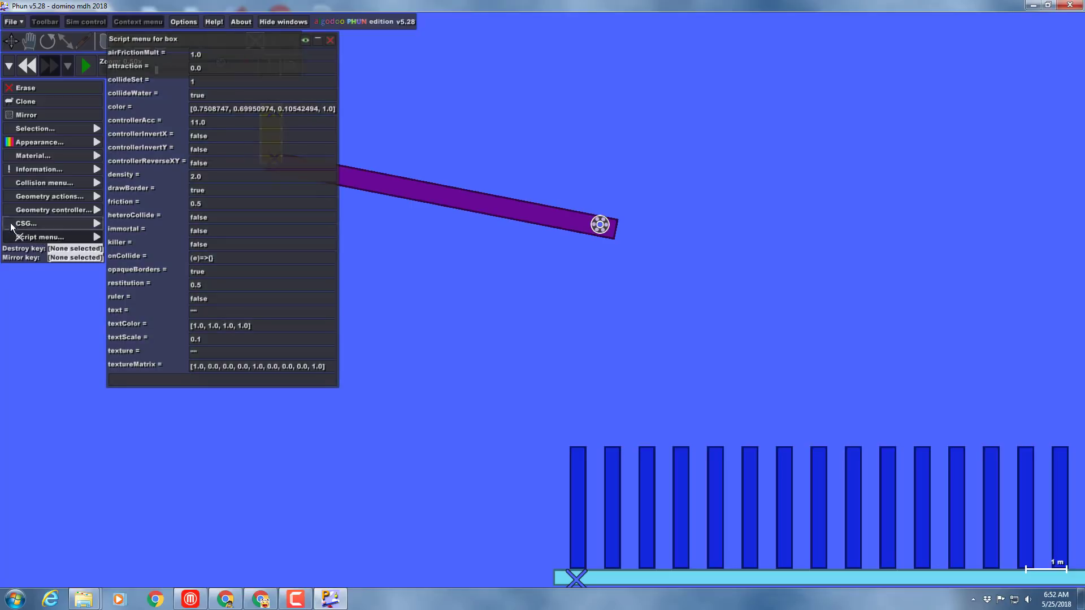
left_click(65, 248)
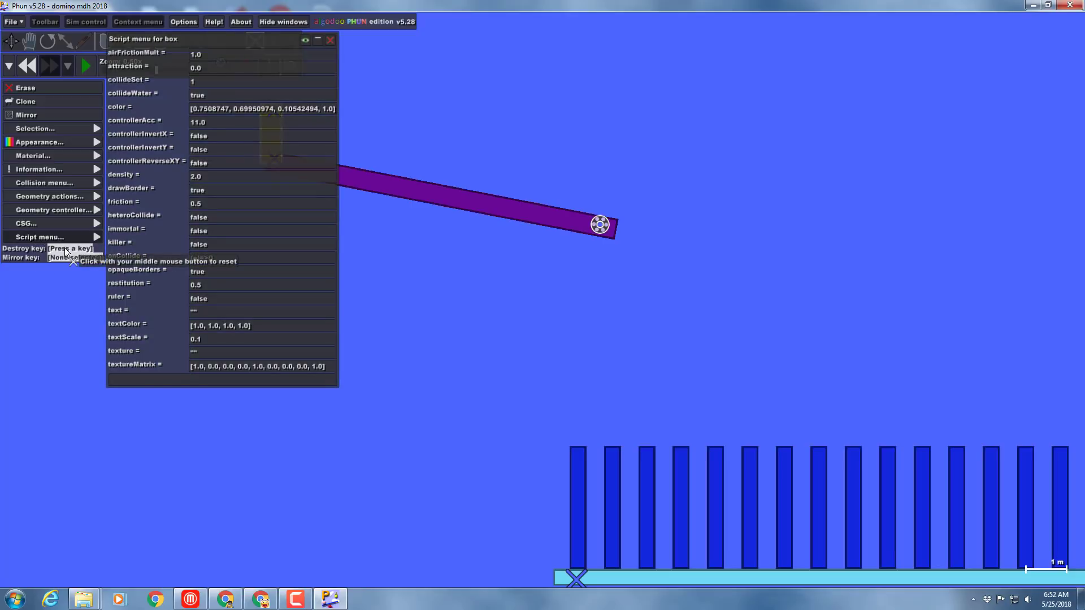
key("1")
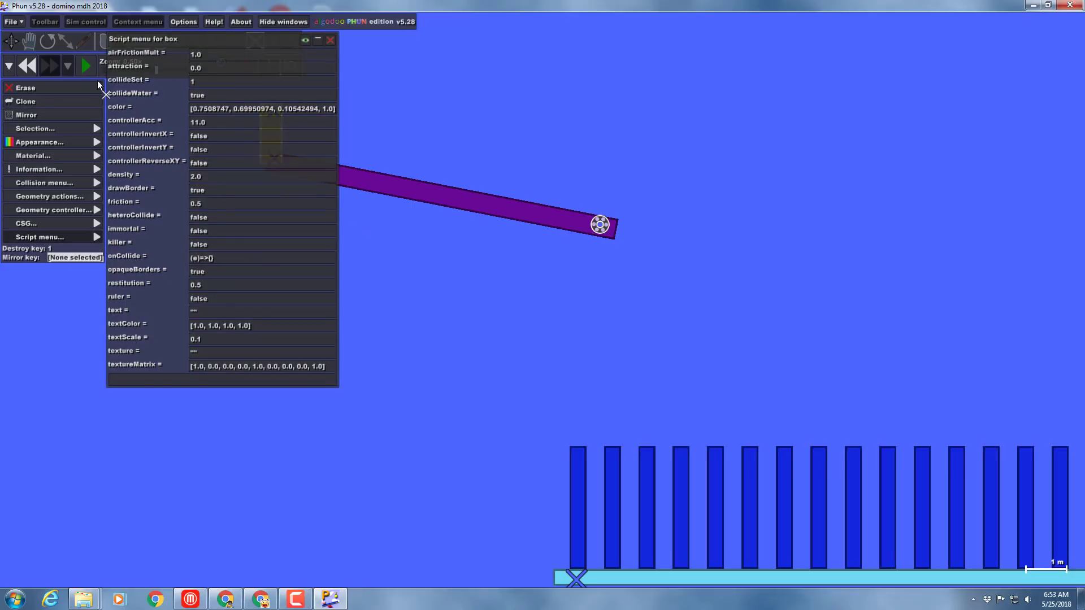
- Run the simulation, destroy the yellow box to release the ramp onto the dominoes, and restore the starting scene
scroll(424, 163, "down", 5)
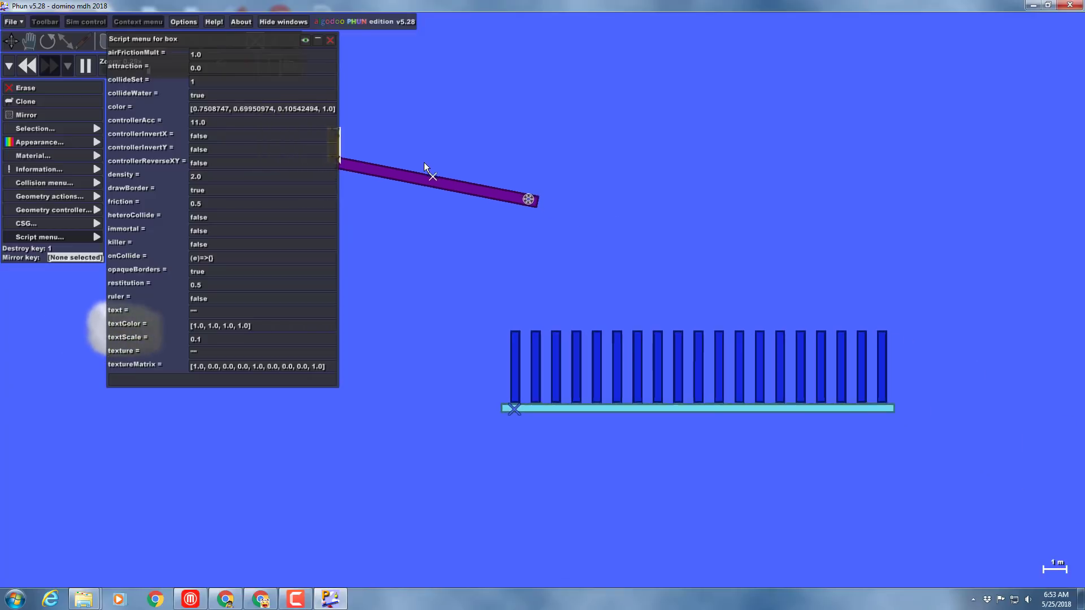
left_click(330, 39)
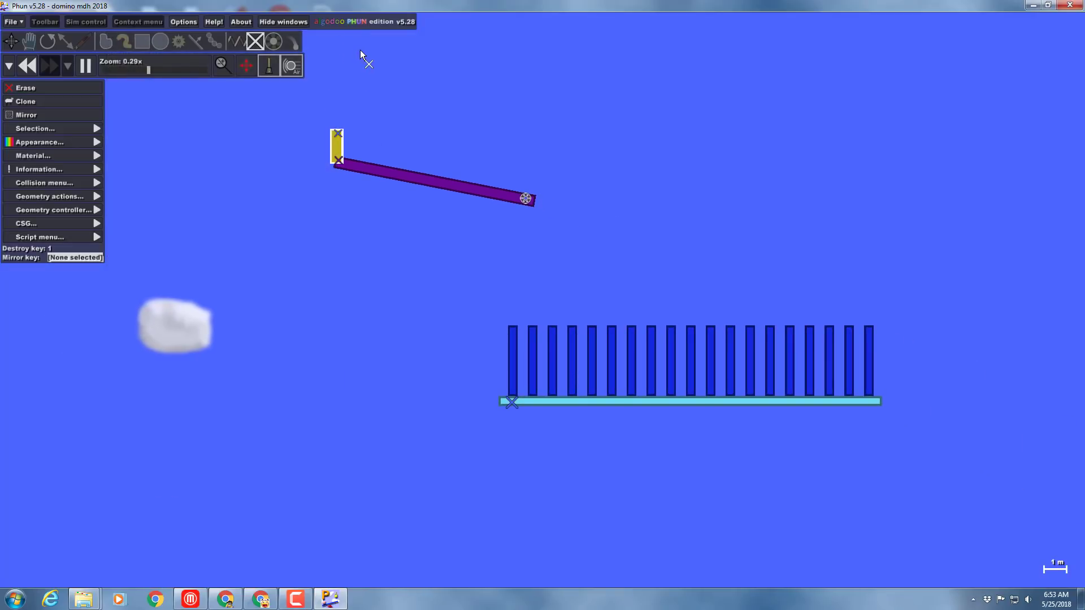
key("1")
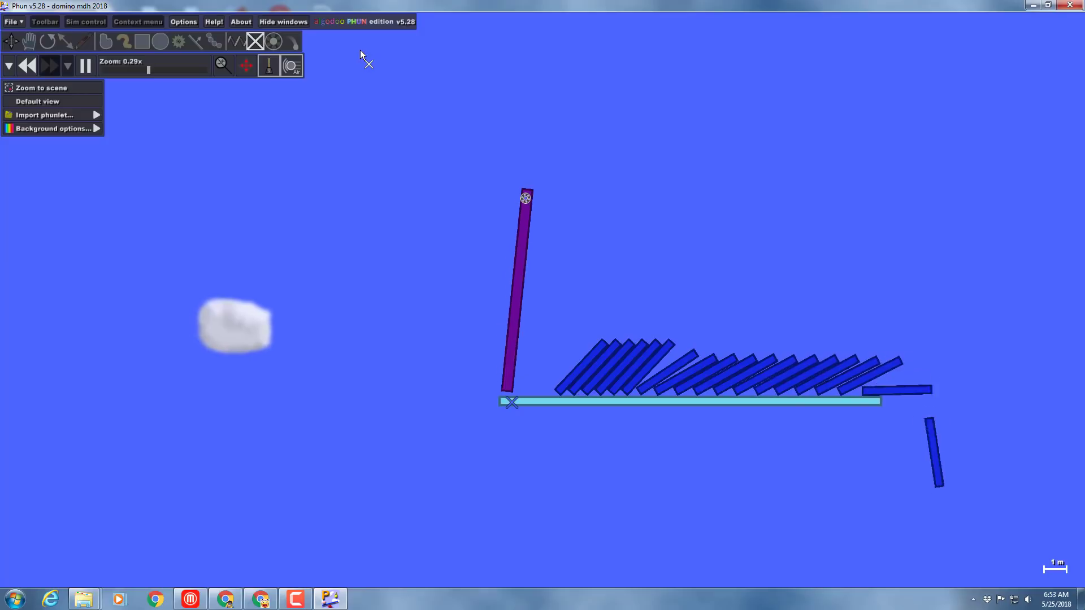
left_click(27, 66)
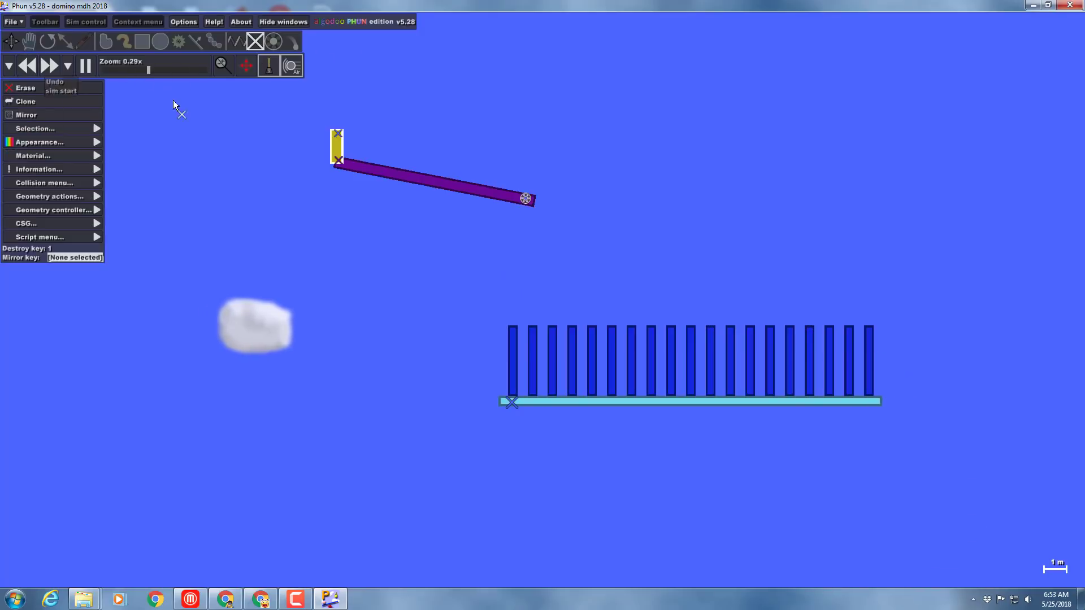
- Move the ramp and yellow box together slightly up and to the left, and test the release with a simulation run
left_click(143, 41)
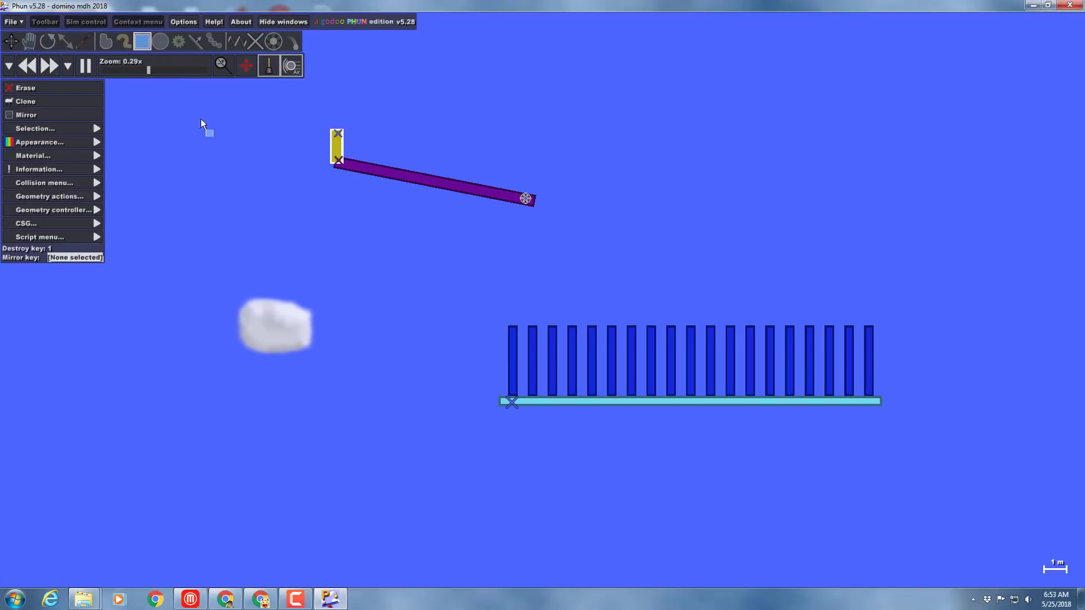
left_click_drag(229, 105, 501, 180)
left_click(143, 42)
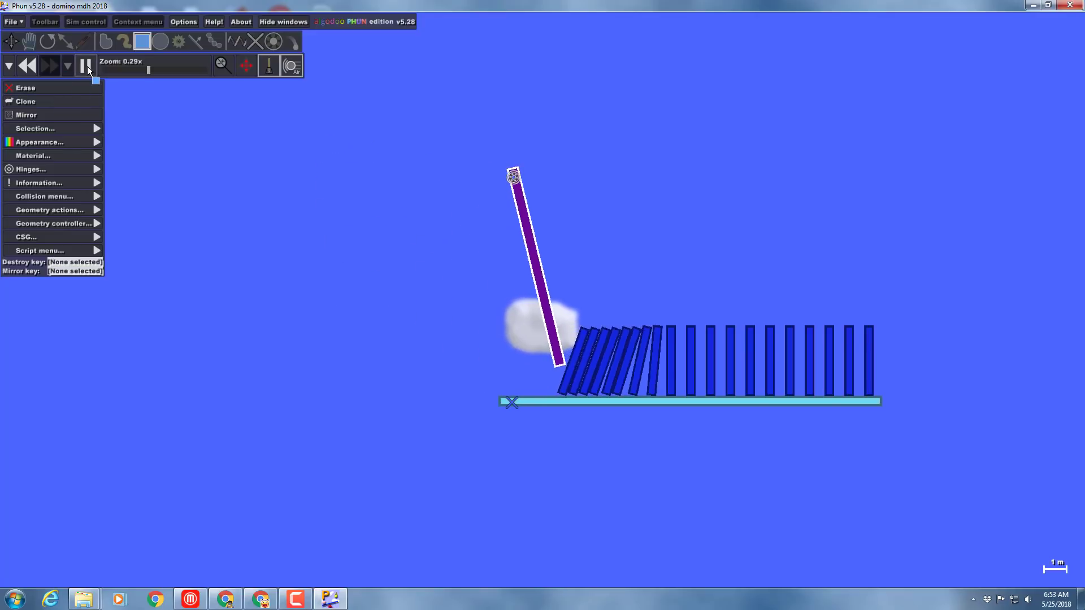
left_click(31, 67)
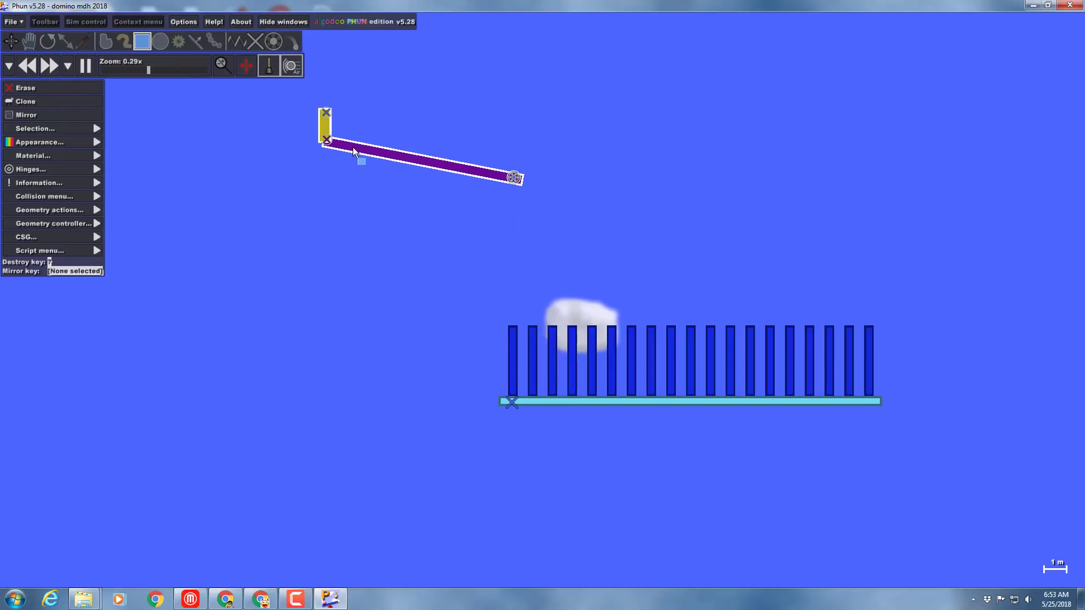
- Shift the ramp and yellow box further up and to the left, and rerun the release test before restoring the scene
left_click_drag(359, 150, 331, 126)
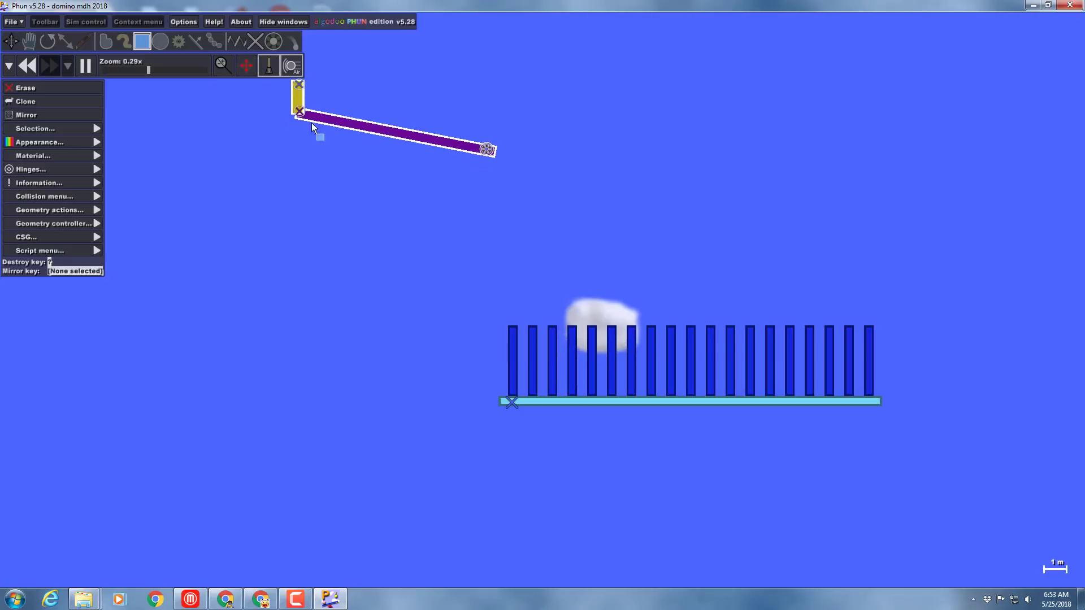
left_click(91, 60)
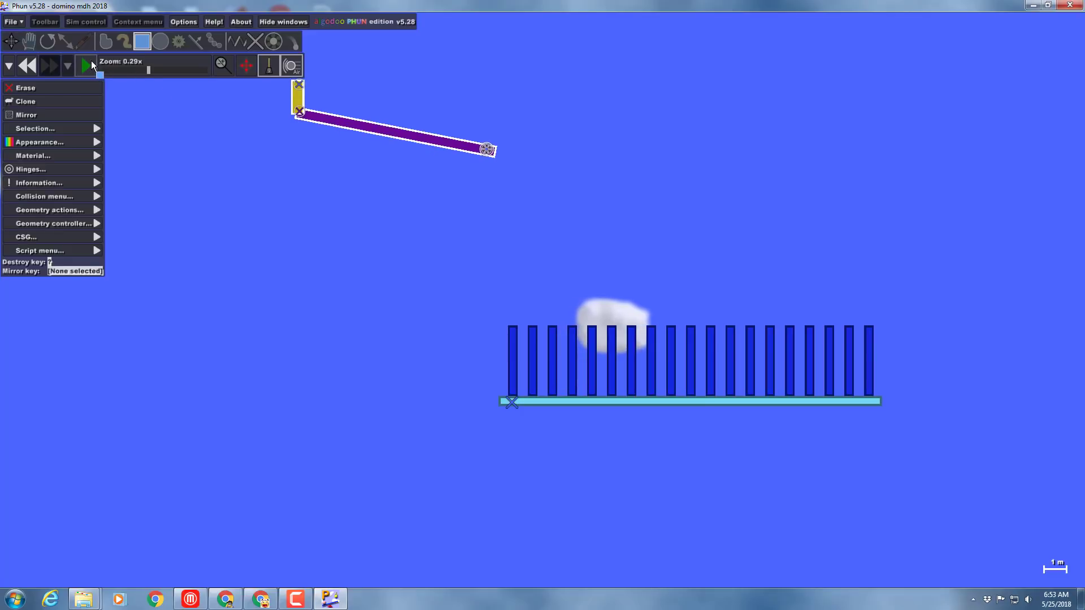
left_click(81, 66)
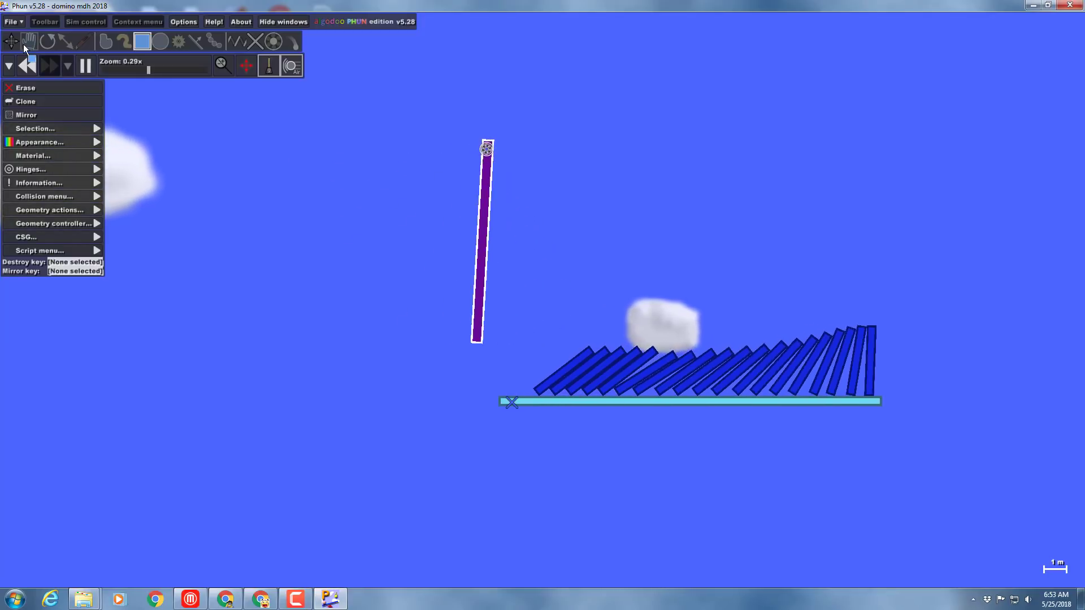
left_click(33, 68)
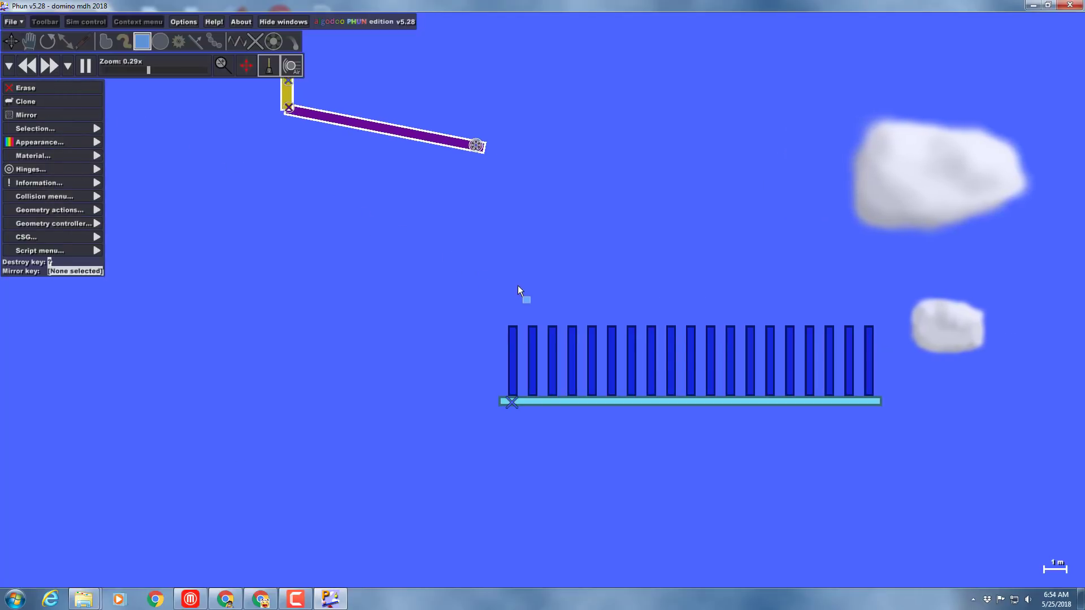
- Draw a small box about 0.7 m by 0.9 m just above the first two dominoes
left_click_drag(509, 283, 535, 297)
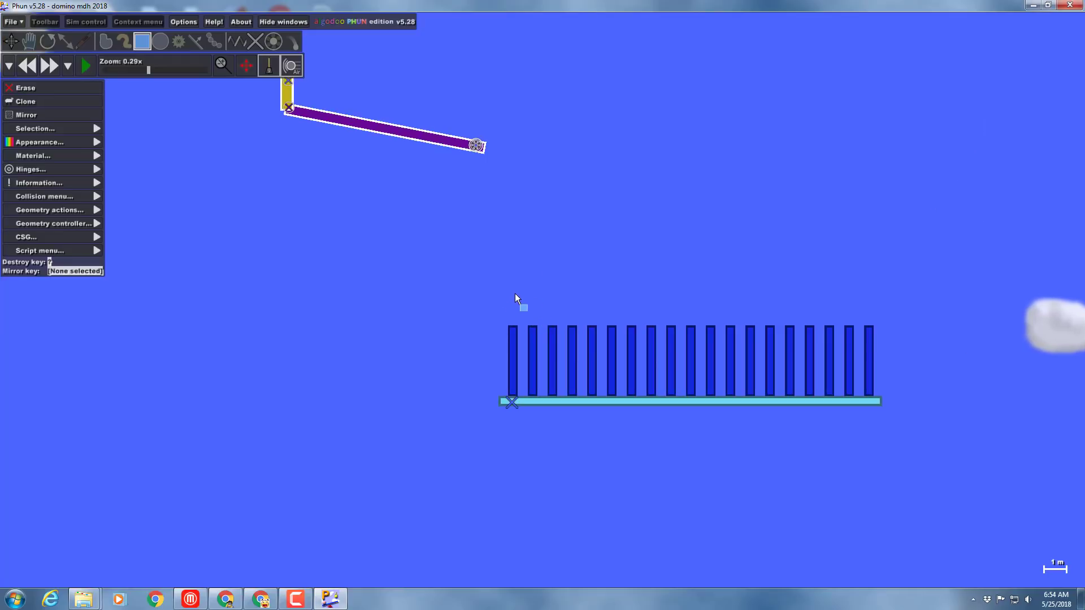
left_click_drag(529, 318, 531, 314)
scroll(531, 315, "up", 5)
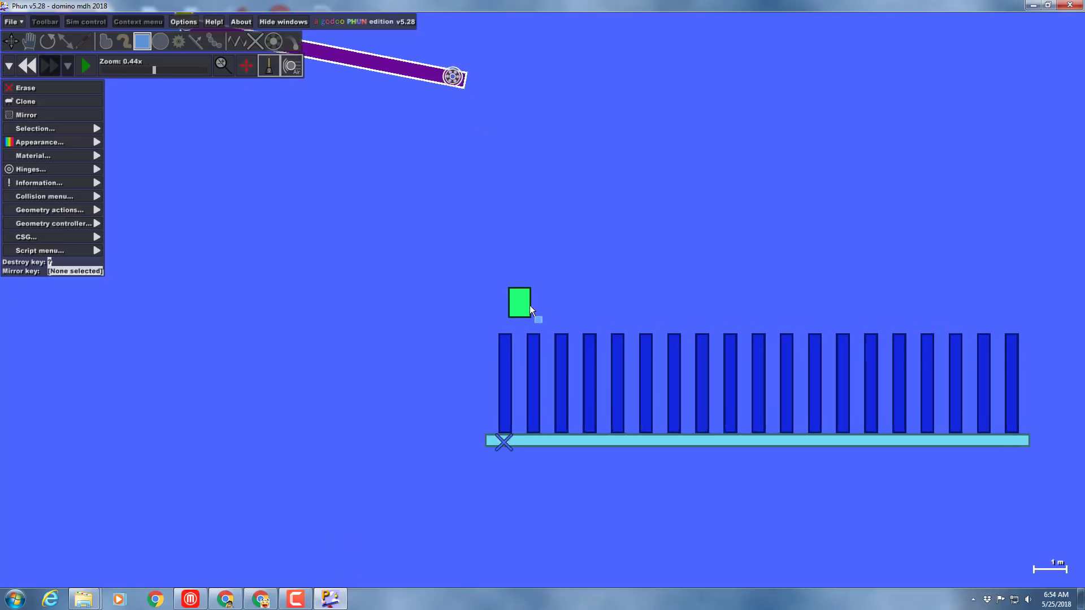
- Fixate the small green box to the background, and test the ramp release in a simulation run before restoring the scene
left_click(262, 43)
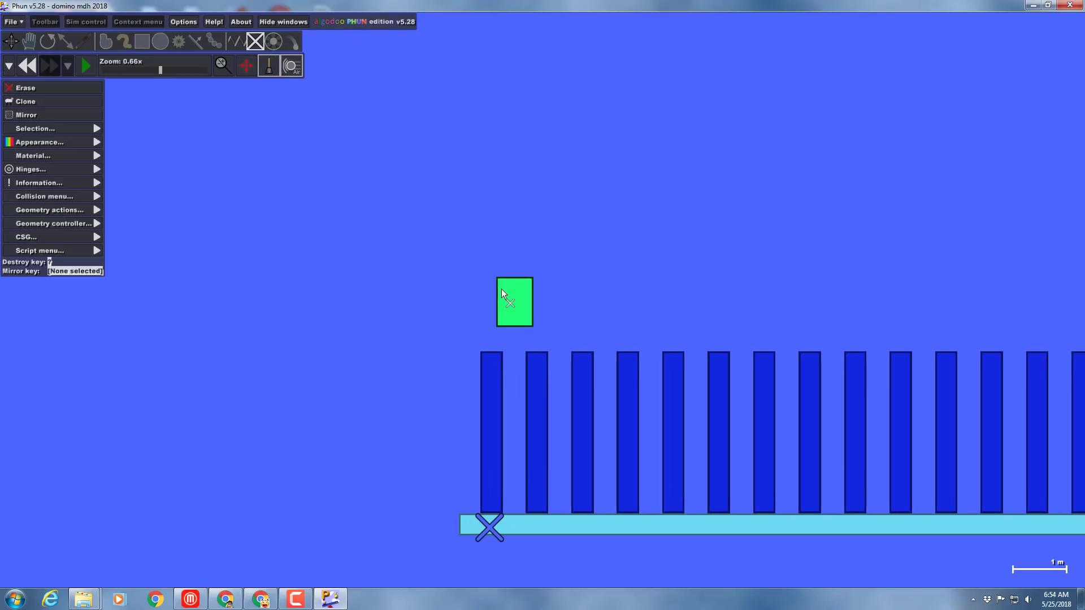
left_click(518, 292)
scroll(516, 291, "down", 7)
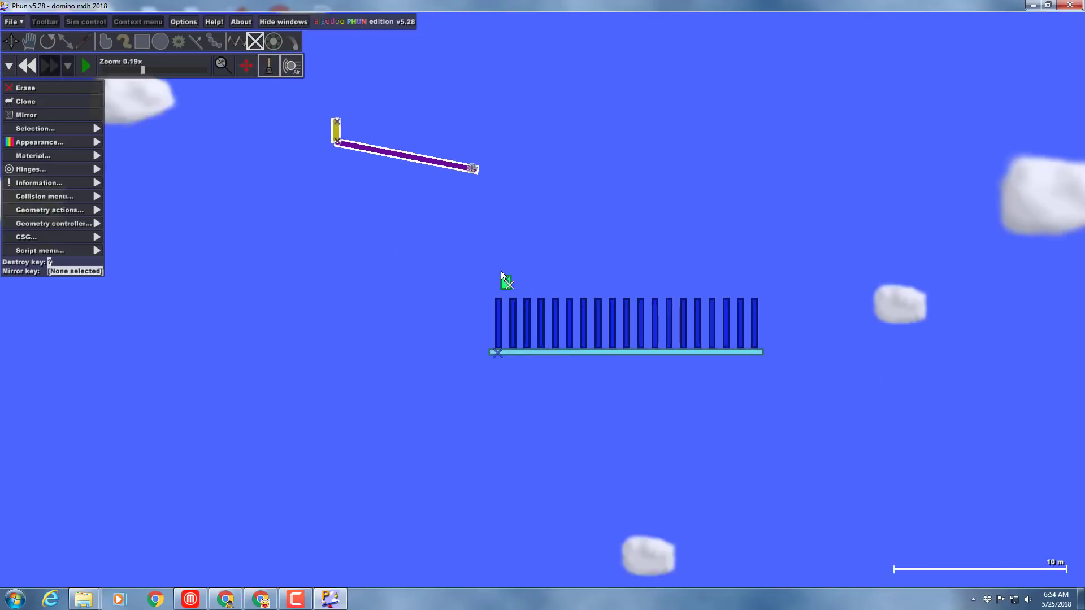
left_click(88, 63)
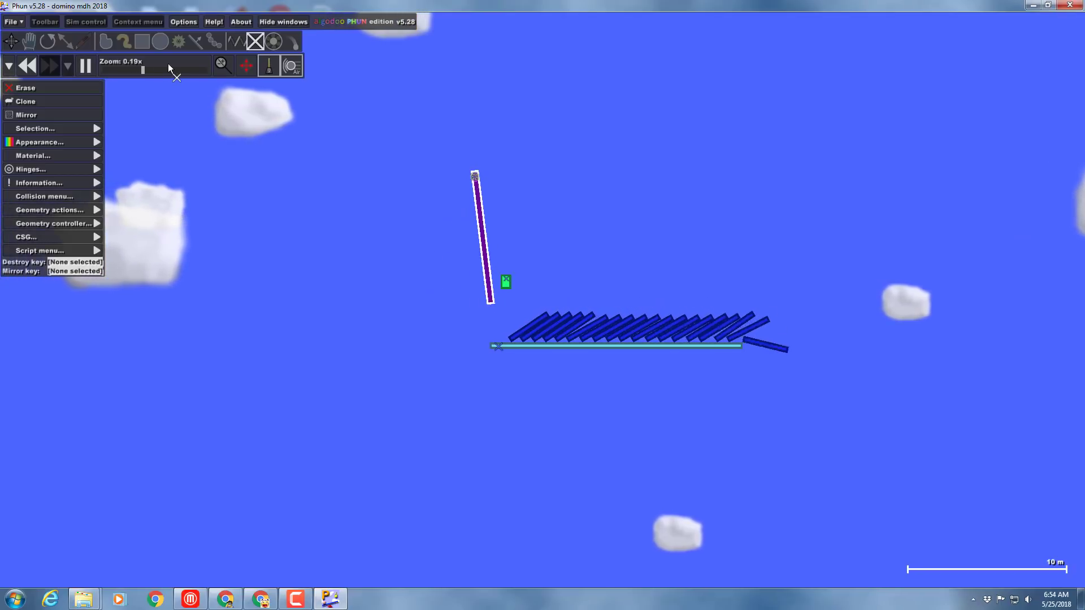
key("ctrl+z")
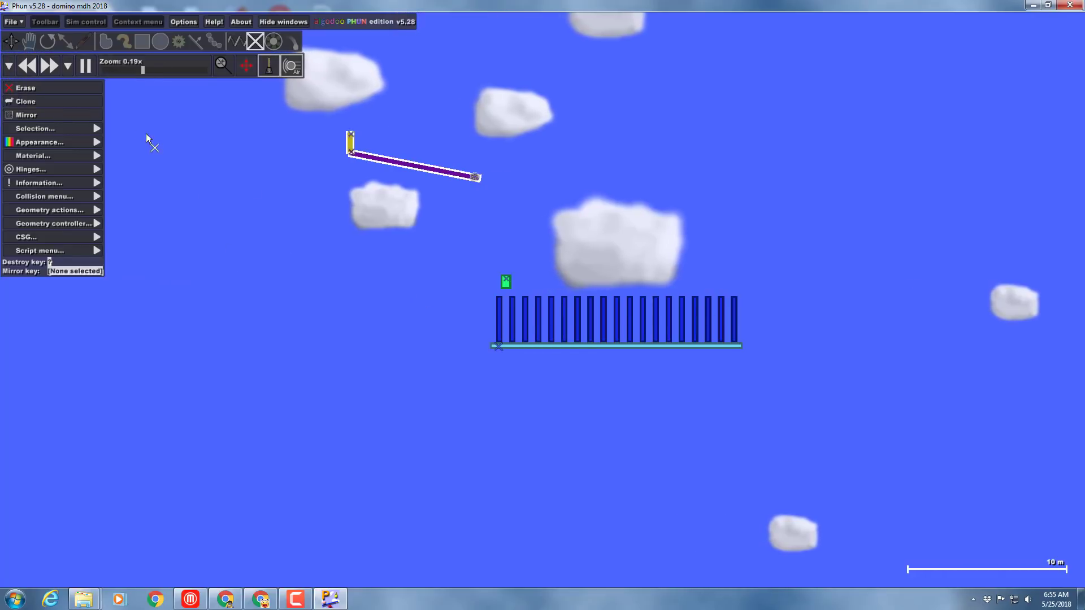
- Select the whole domino row with its platform and clone it to the right of the original
left_click(142, 40)
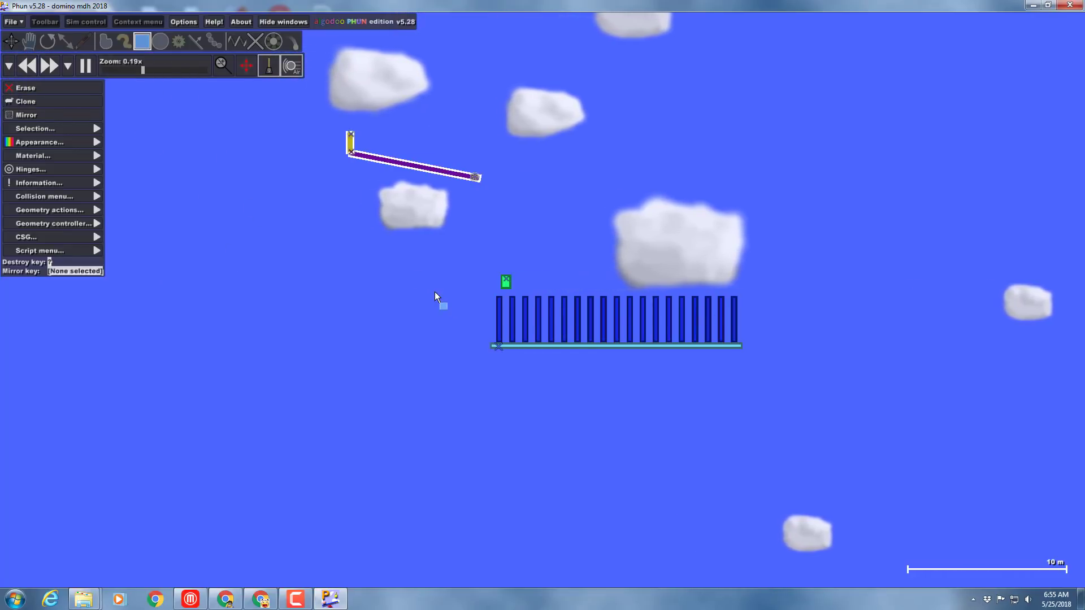
left_click_drag(448, 291, 762, 363)
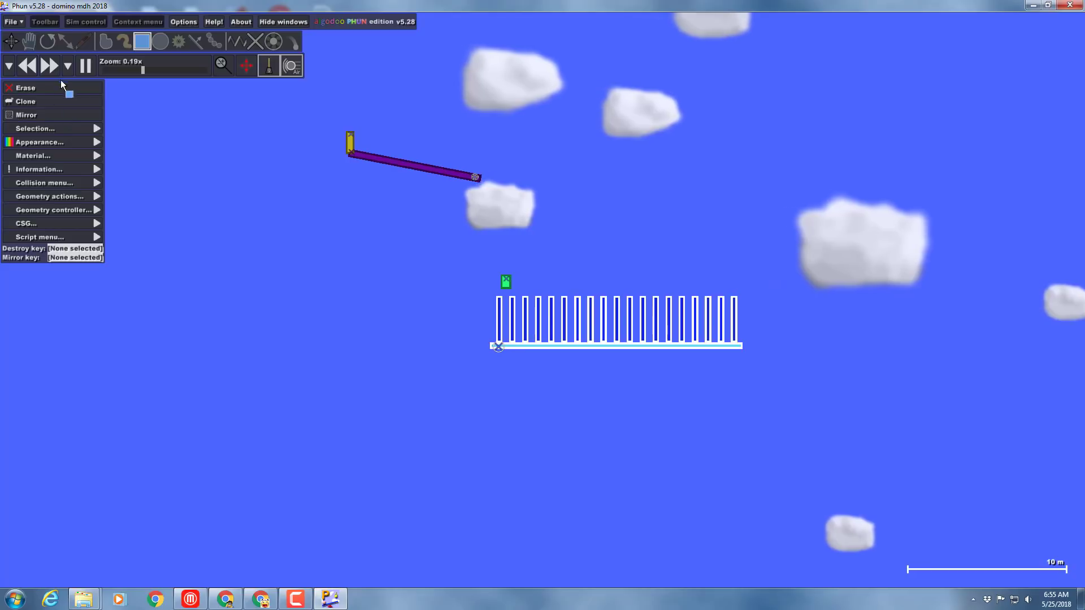
left_click(32, 102)
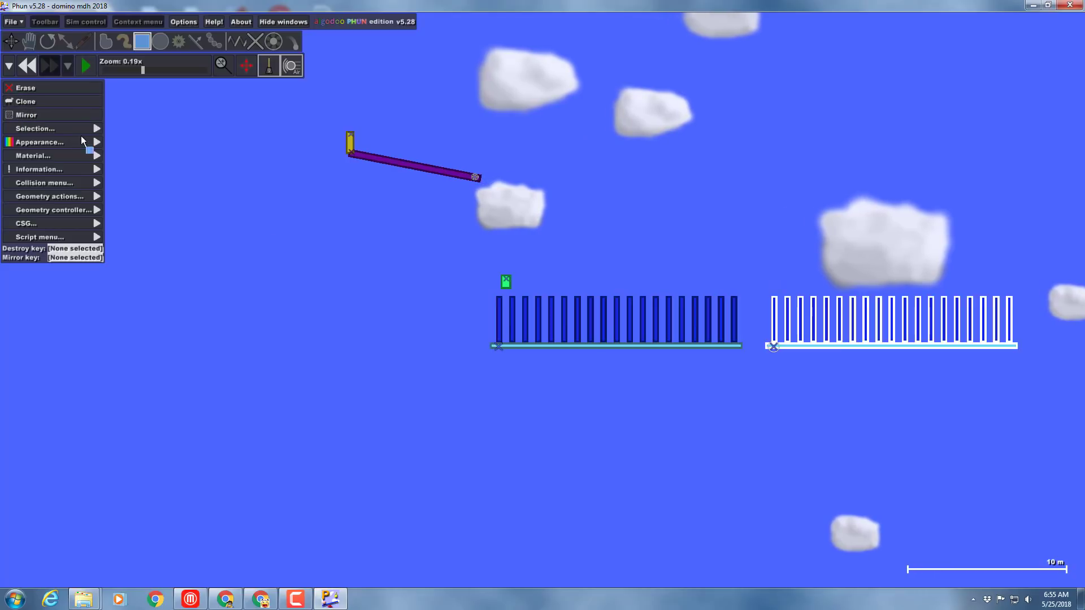
- Move the cloned domino row and its platform directly beneath the original row
mouse_move(853, 351)
left_mouse_down()
mouse_move(818, 432)
mouse_move(882, 405)
left_mouse_up()
key("Delete")
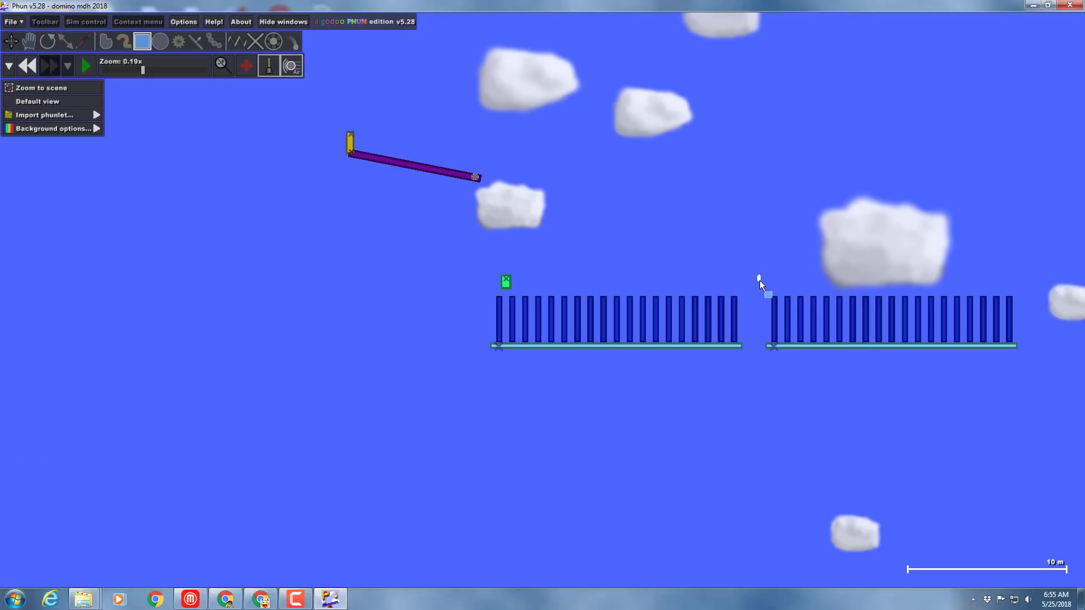
left_click_drag(1026, 378, 1026, 378)
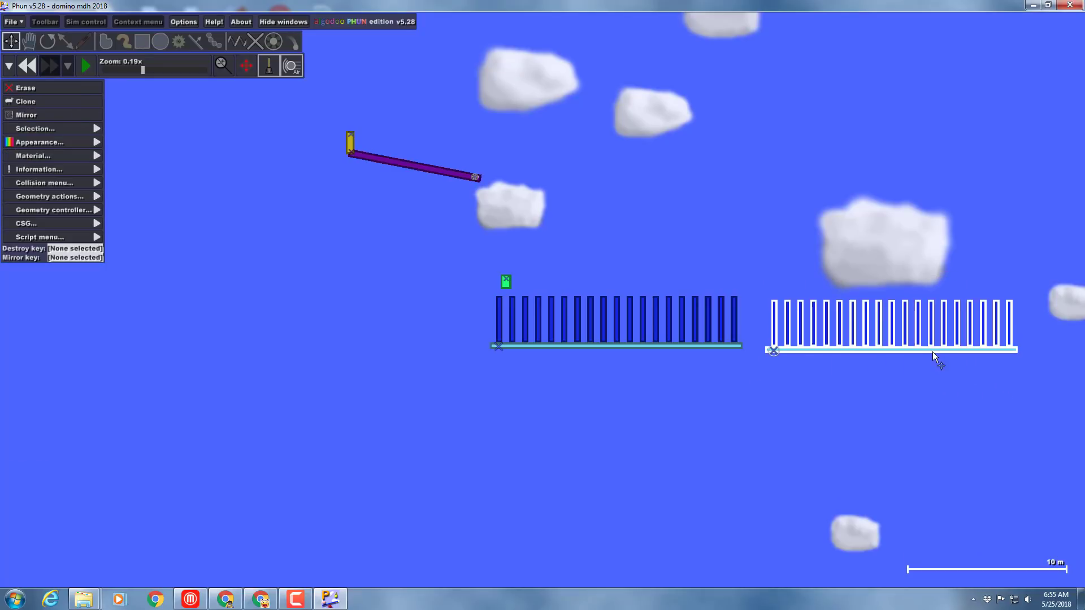
mouse_move(932, 351)
left_mouse_down()
mouse_move(792, 453)
mouse_move(656, 454)
left_mouse_up()
- Draw a thin vertical box about 10 m tall just past the right ends of the two stacked domino rows
key("b")
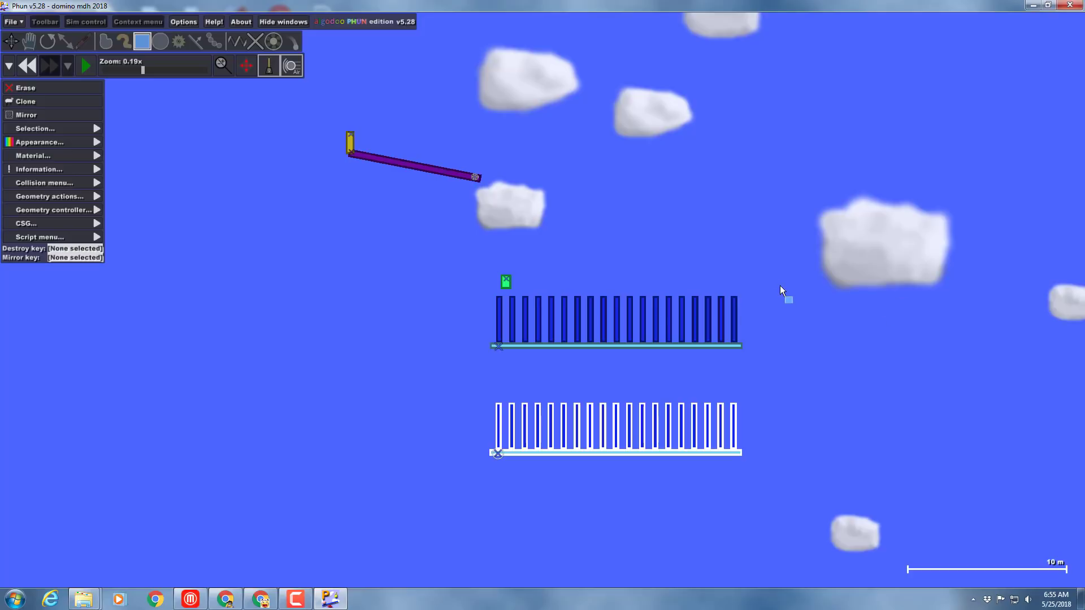
left_click_drag(760, 264, 773, 372)
left_click_drag(772, 425, 768, 434)
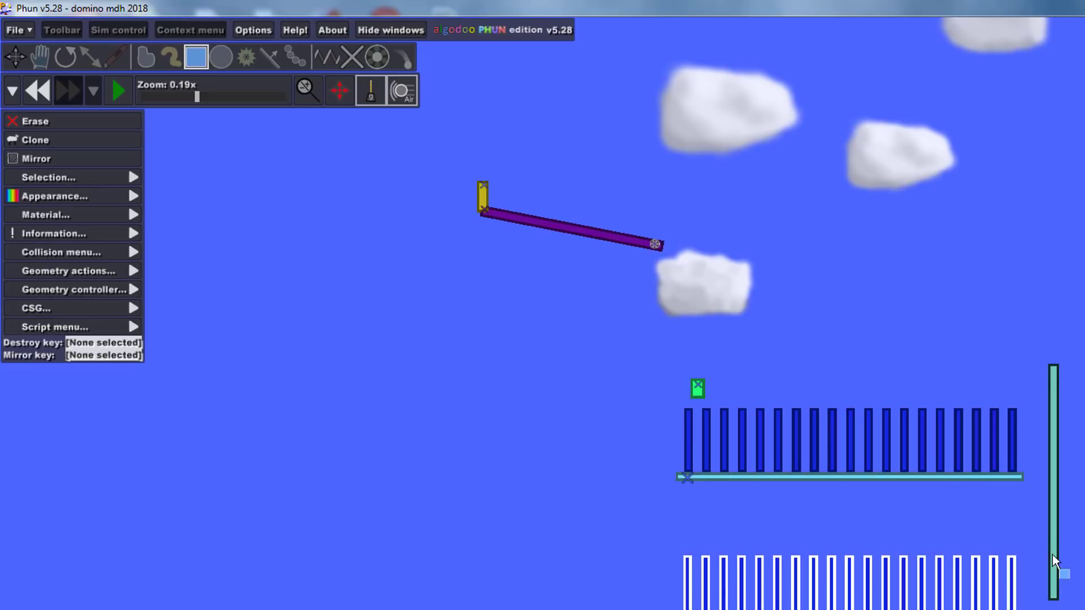
- Add a center hinge to the tall vertical box, and test it in a simulation run before restoring the scene
left_click(1056, 517)
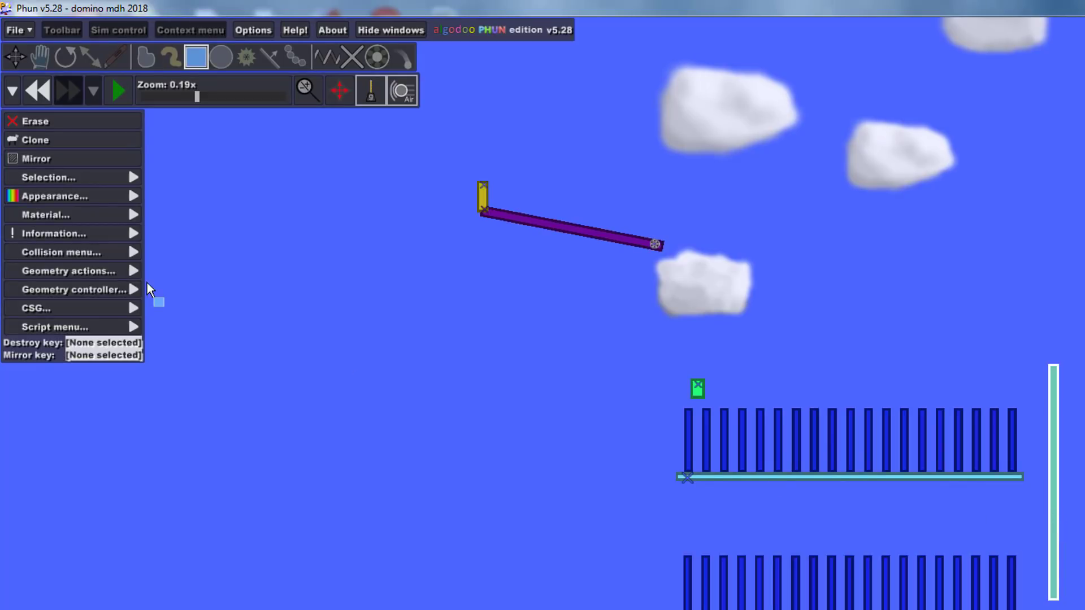
mouse_move(93, 272)
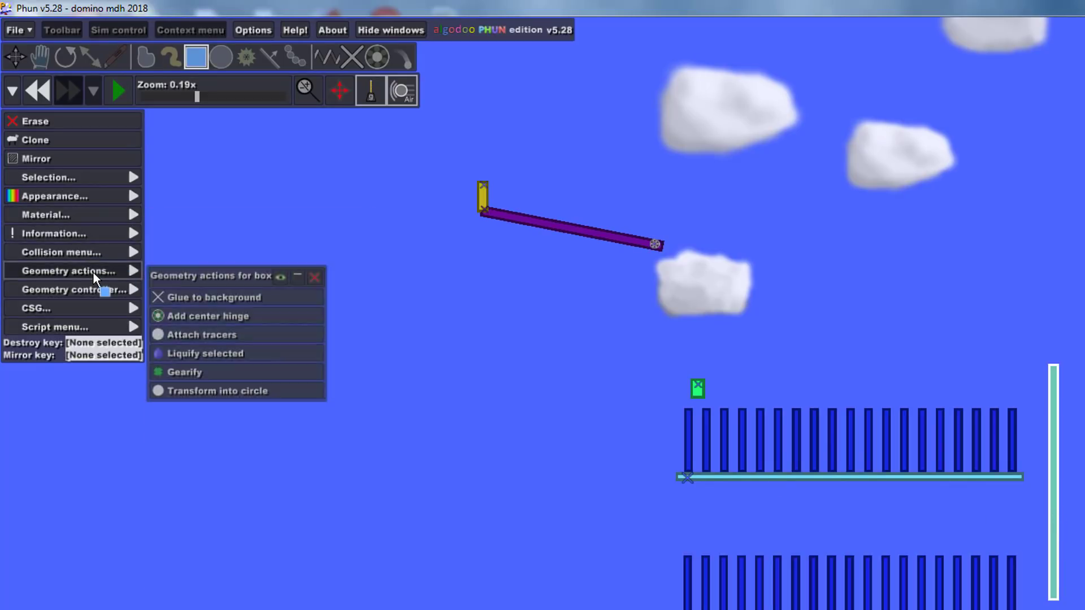
left_click(182, 320)
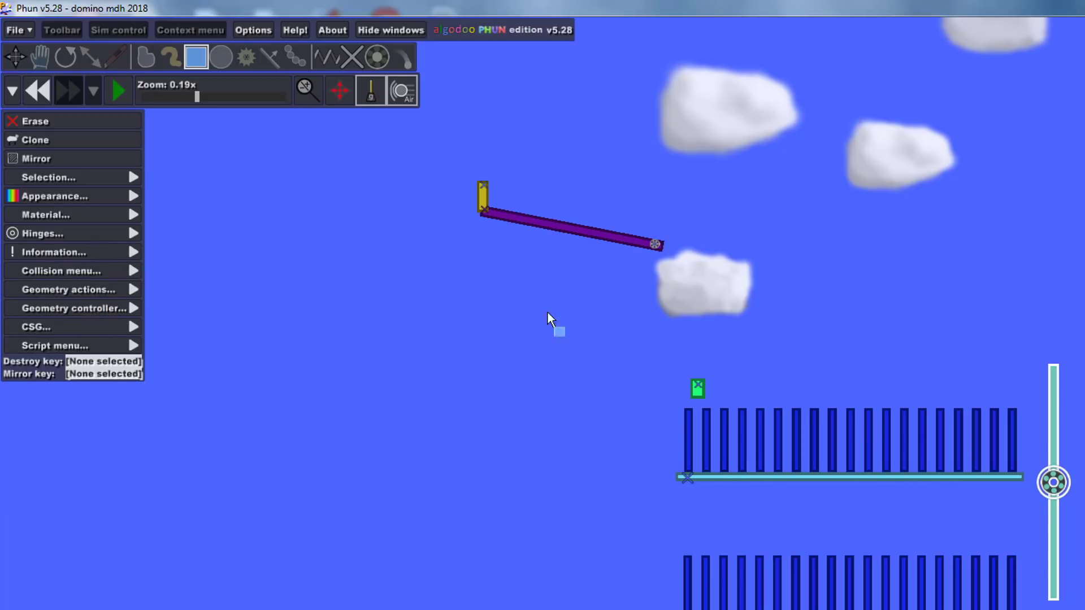
left_click(120, 93)
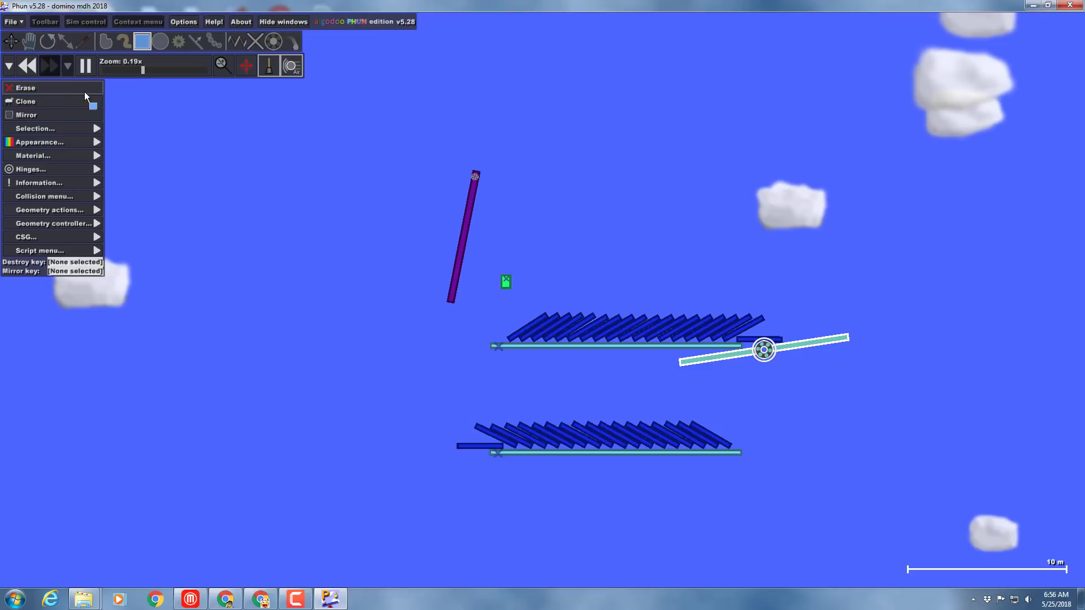
left_click(31, 67)
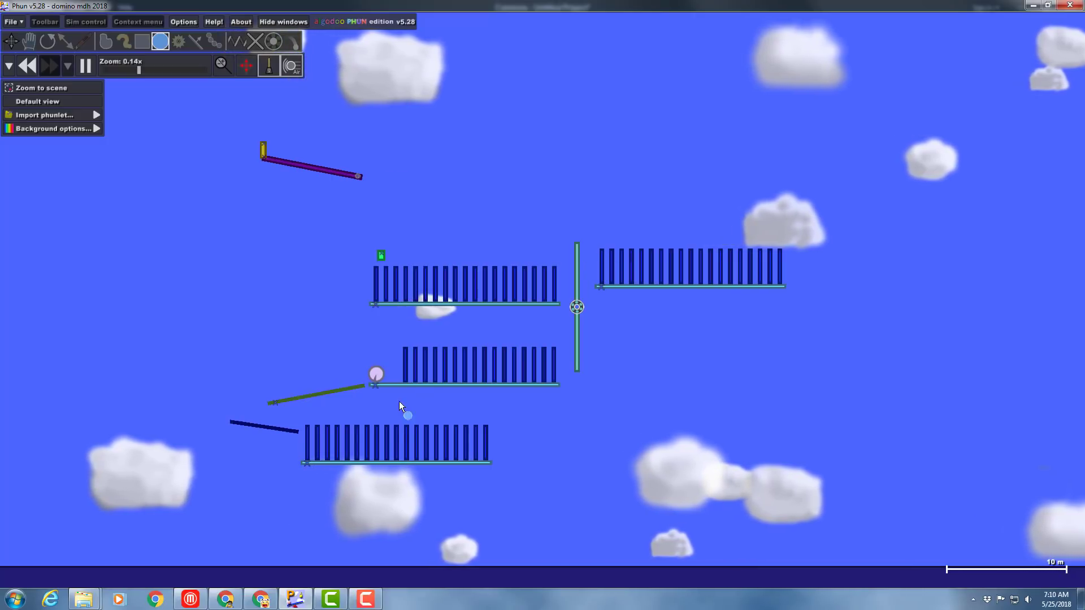
- Try to draw a vertical box about 2 m tall at the raised end of the dark blue ramp, and pause the simulation
scroll(354, 415, "up", 3)
scroll(354, 415, "up", 2)
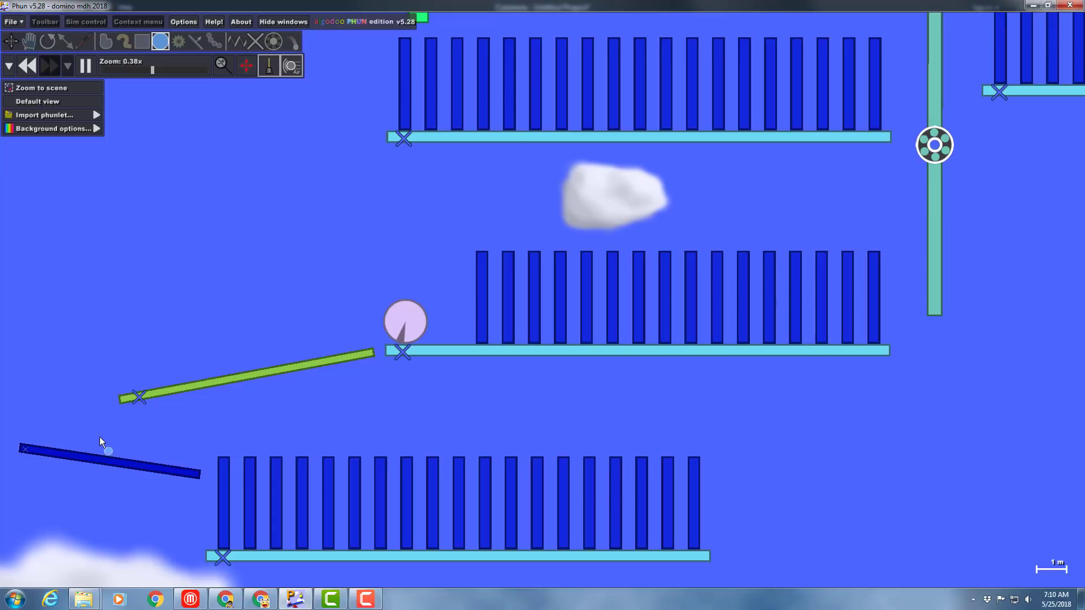
left_click(90, 114)
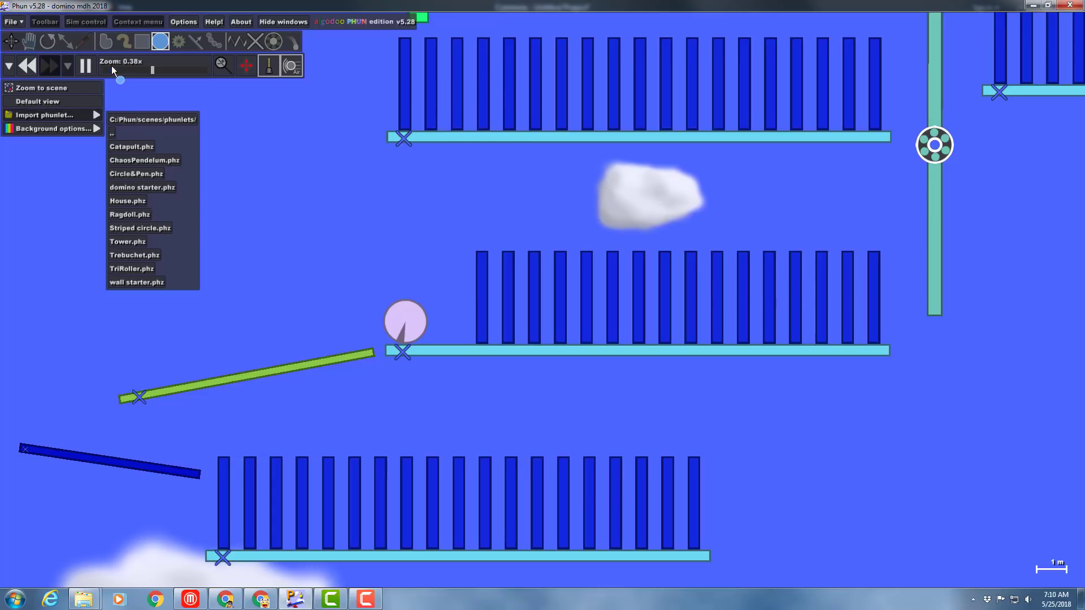
left_click(142, 42)
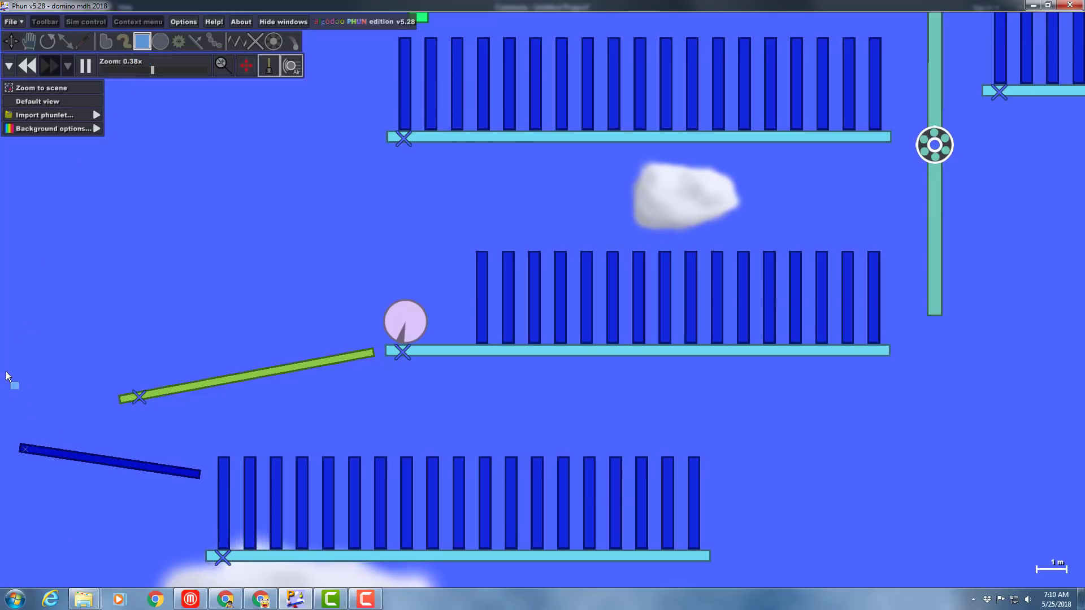
left_click_drag(5, 372, 15, 433)
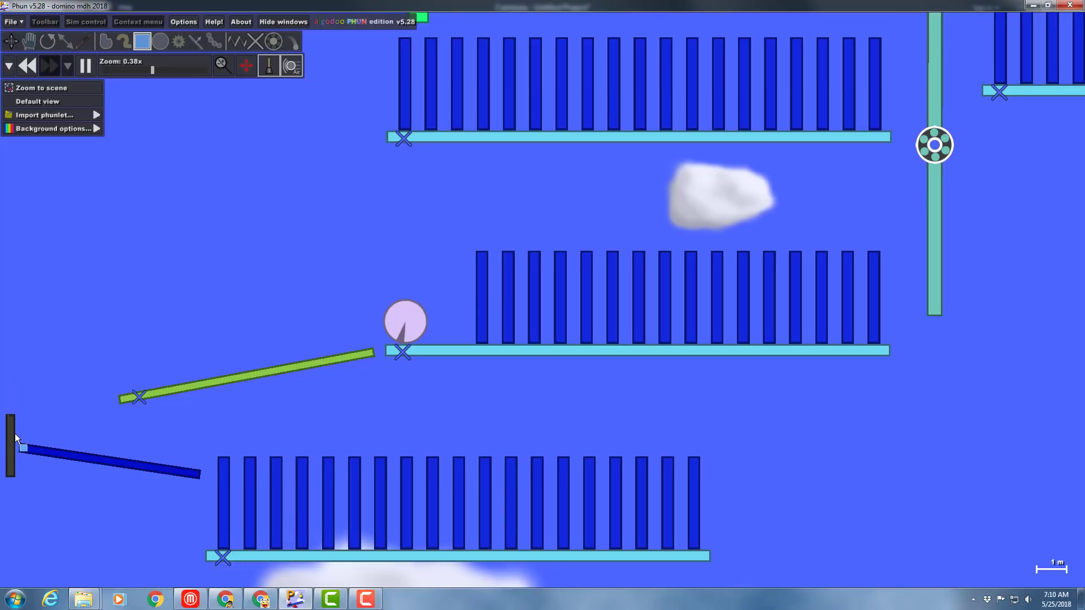
left_click(88, 66)
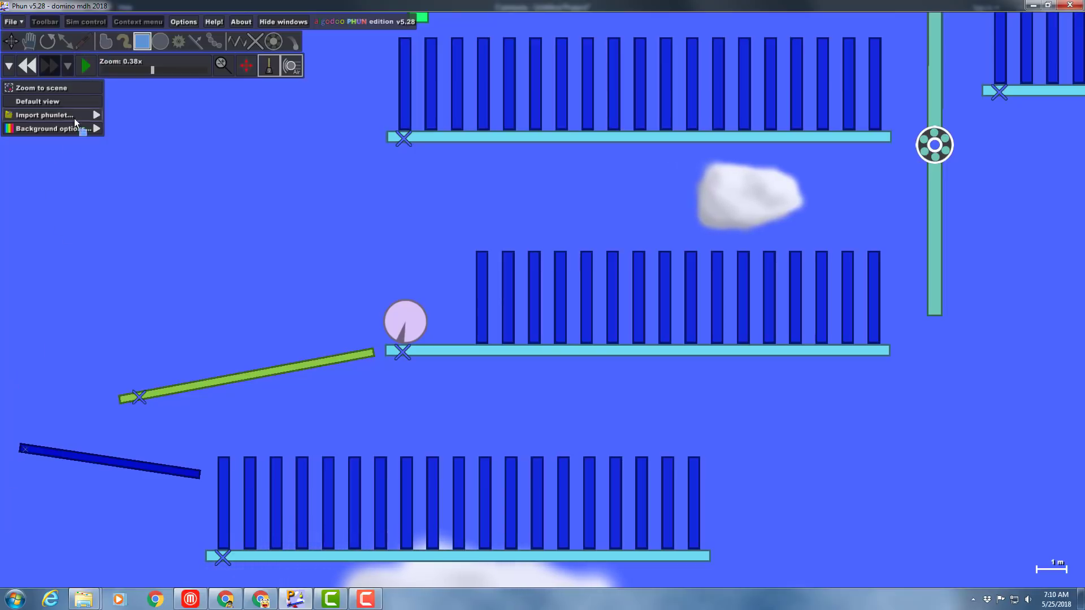
- Draw a thin vertical wall about 2.2 m tall above the raised end of the dark blue ramp and fixate it to the background
left_click_drag(15, 408, 17, 422)
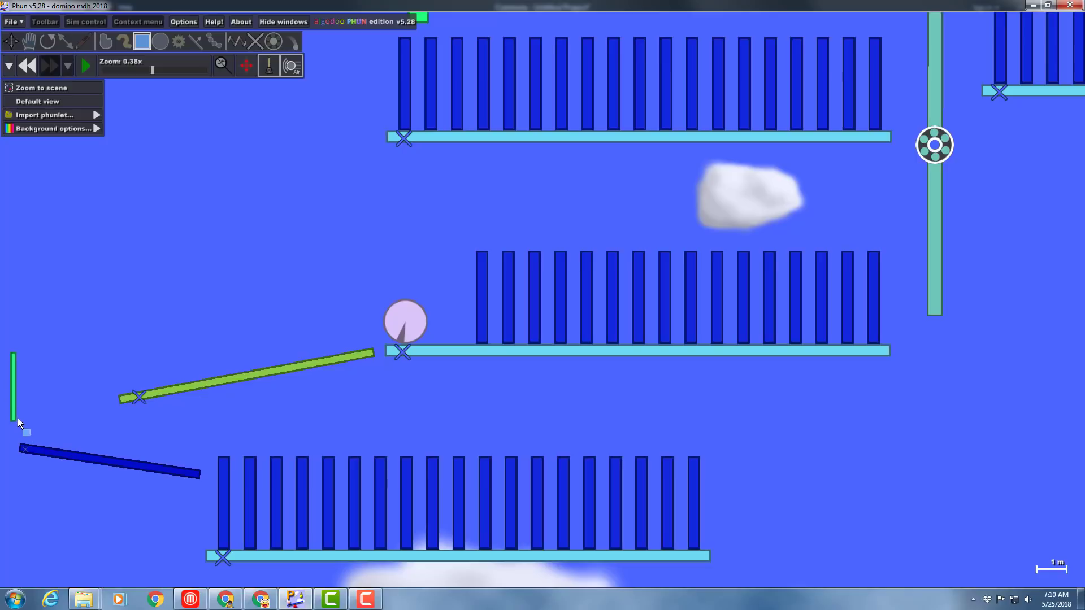
left_click(251, 42)
scroll(156, 291, "up", 3)
scroll(24, 356, "down", 3)
left_click_drag(34, 378, 182, 364)
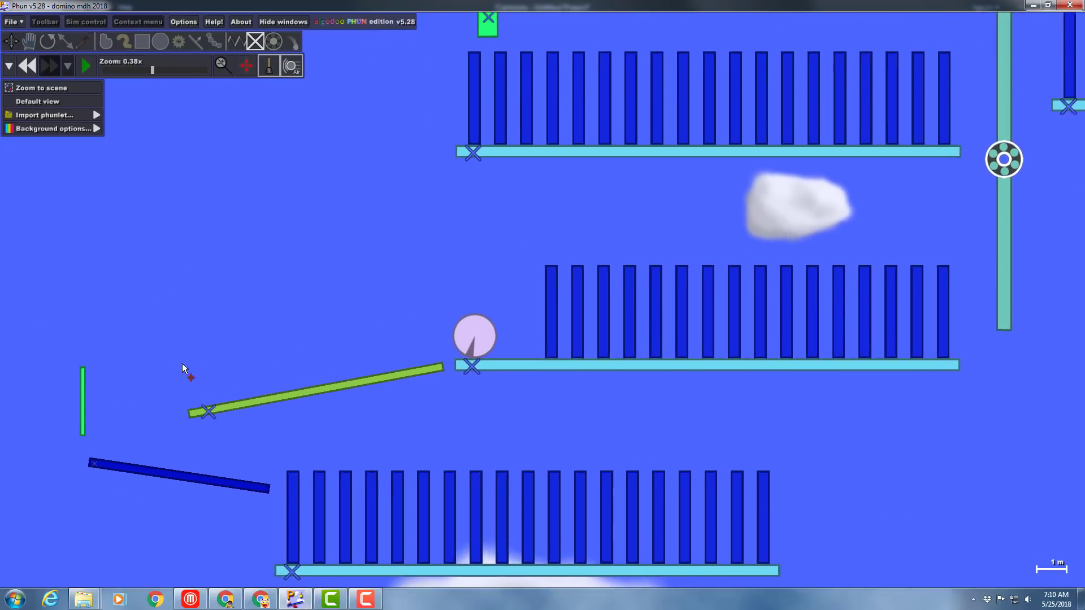
scroll(139, 409, "up", 3)
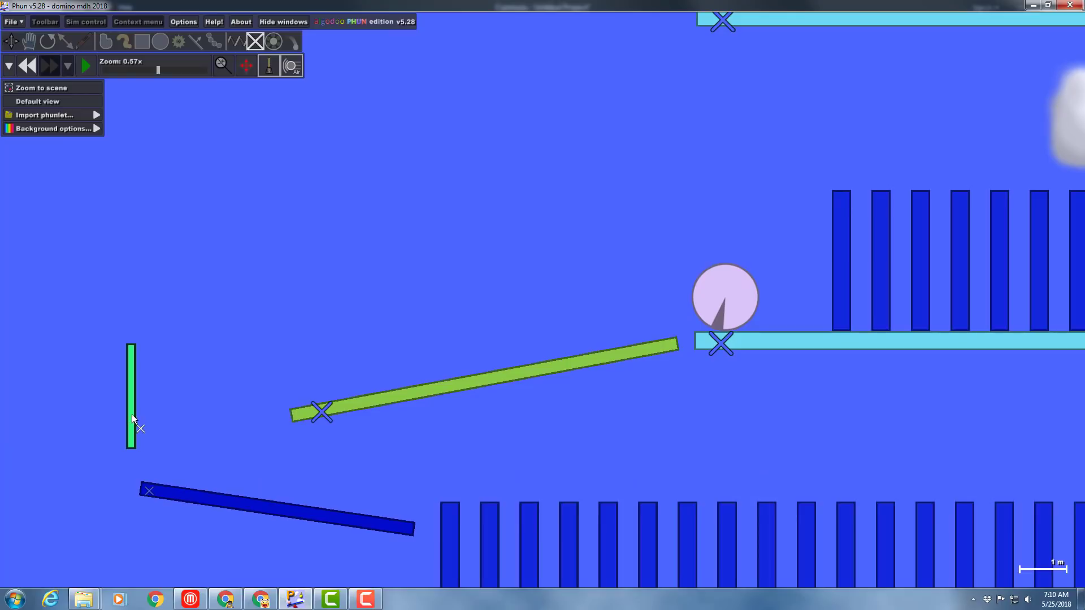
left_click(131, 414)
scroll(121, 362, "down", 3)
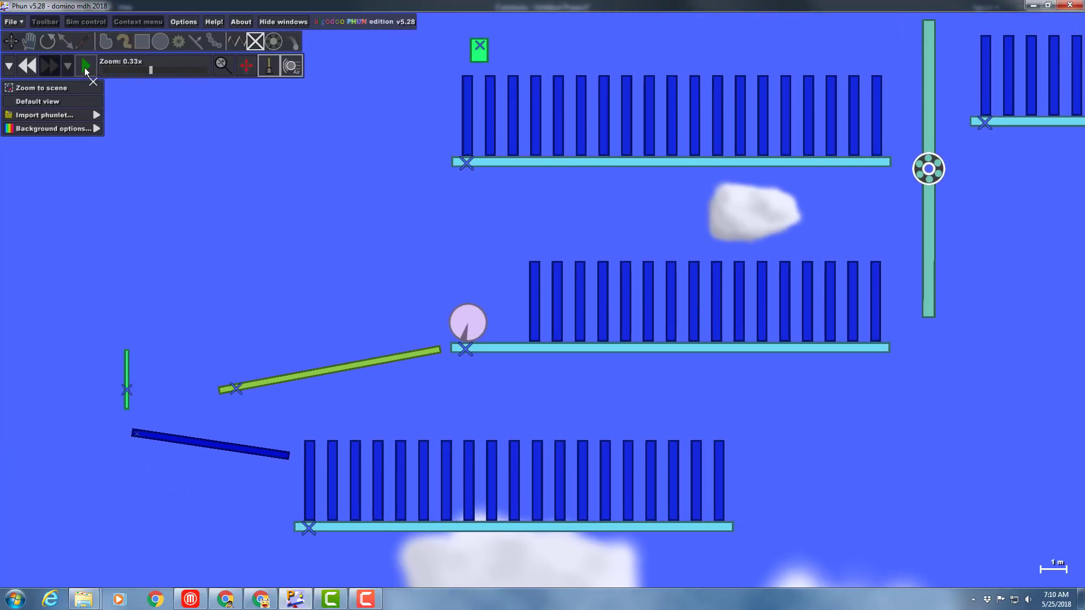
- Test the complete chain reaction through all domino rows in a simulation run, and restore the scene
left_click(84, 66)
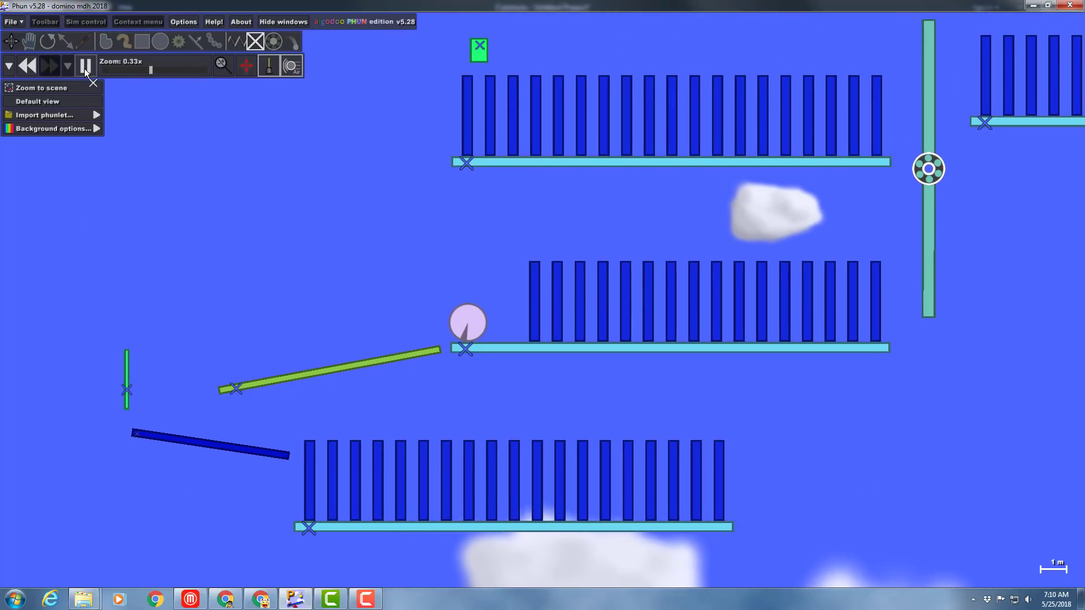
scroll(125, 110, "down", 2)
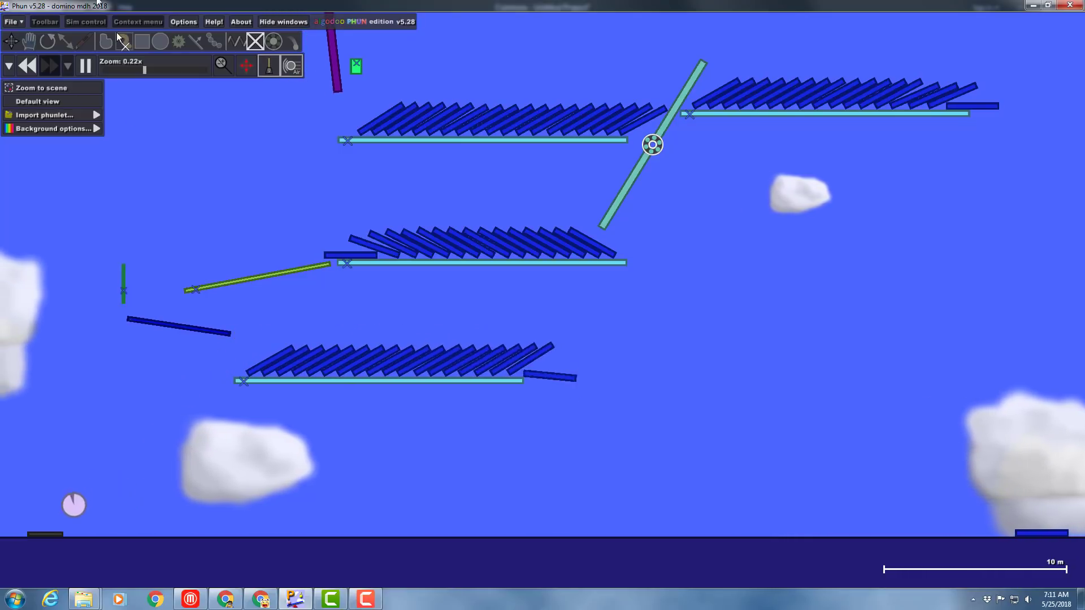
left_click(30, 70)
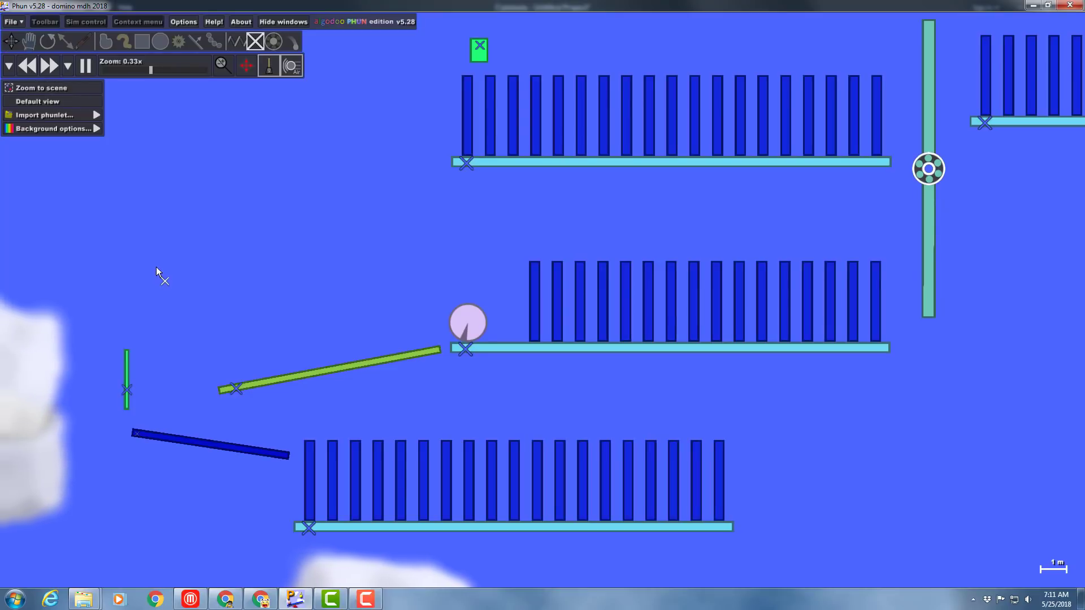
- Save the scene as "domino mdh 2018", overwriting the existing file
left_click_drag(247, 250, 301, 316)
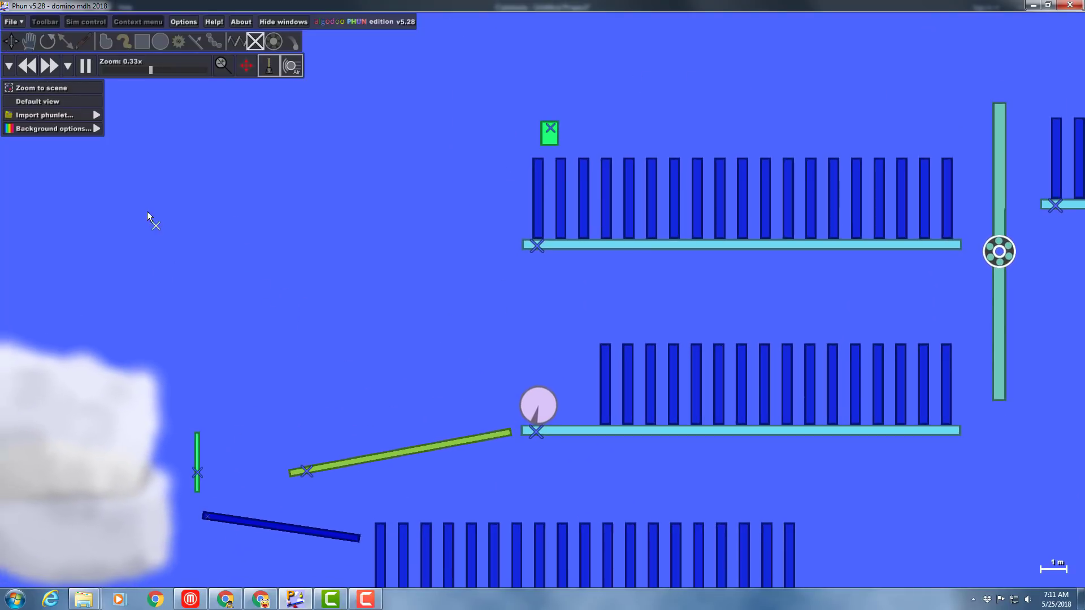
left_click(17, 26)
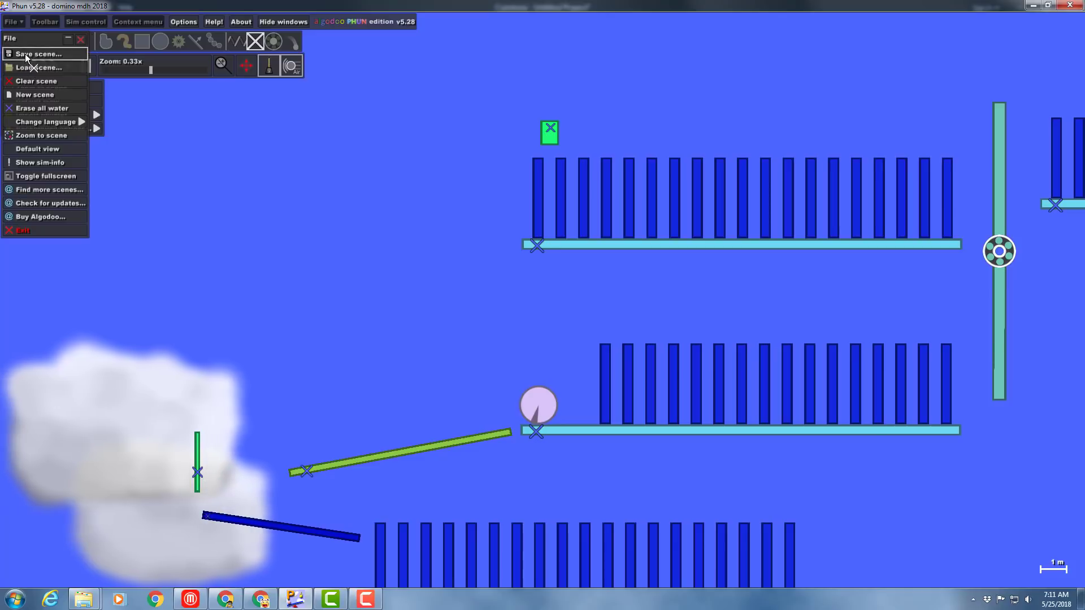
left_click(25, 53)
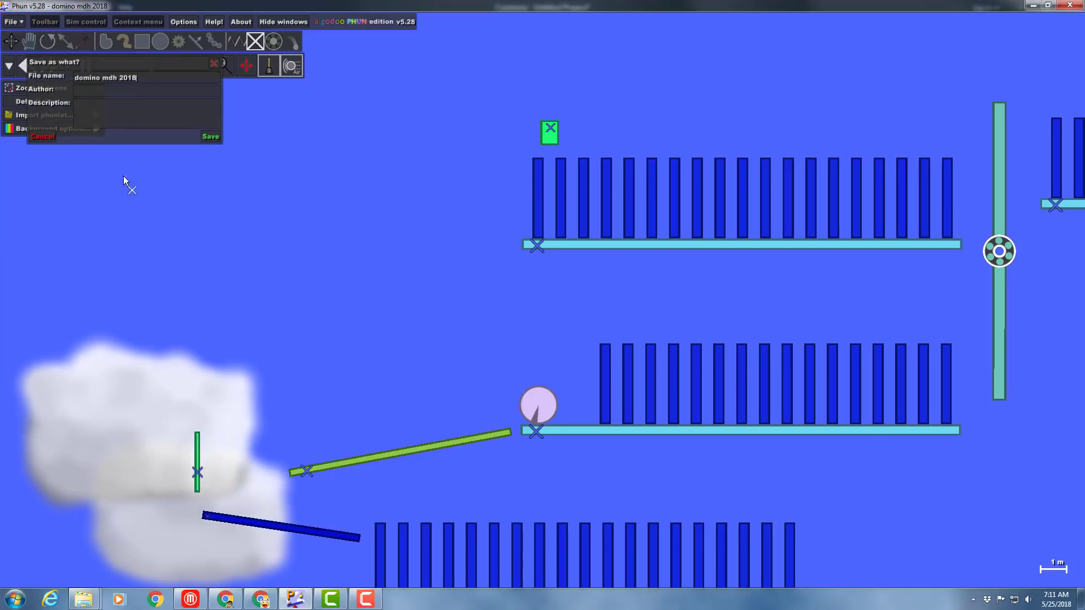
left_click(208, 136)
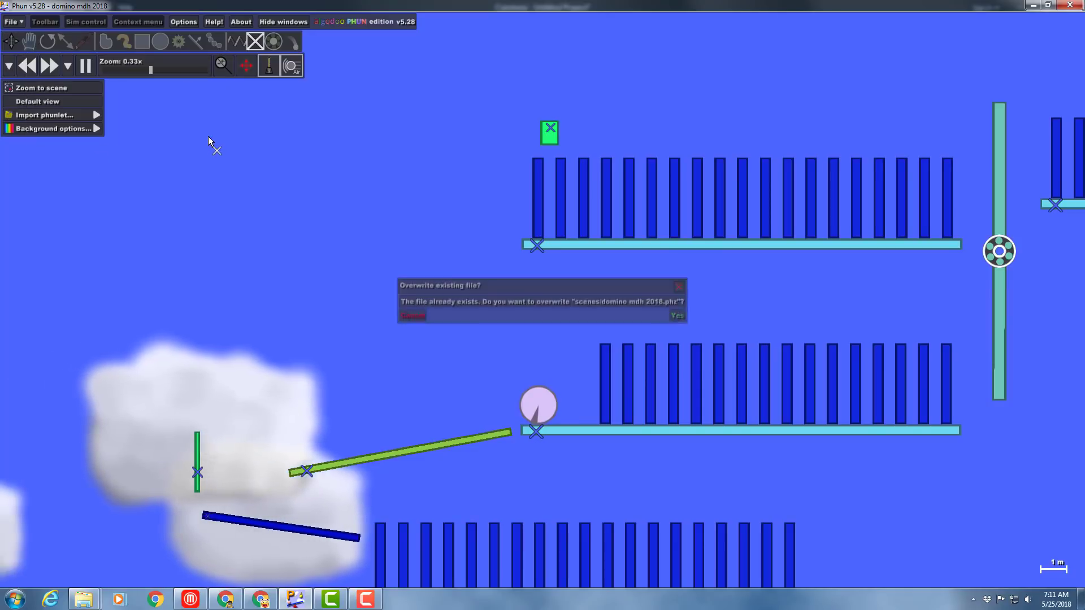
left_click(678, 316)
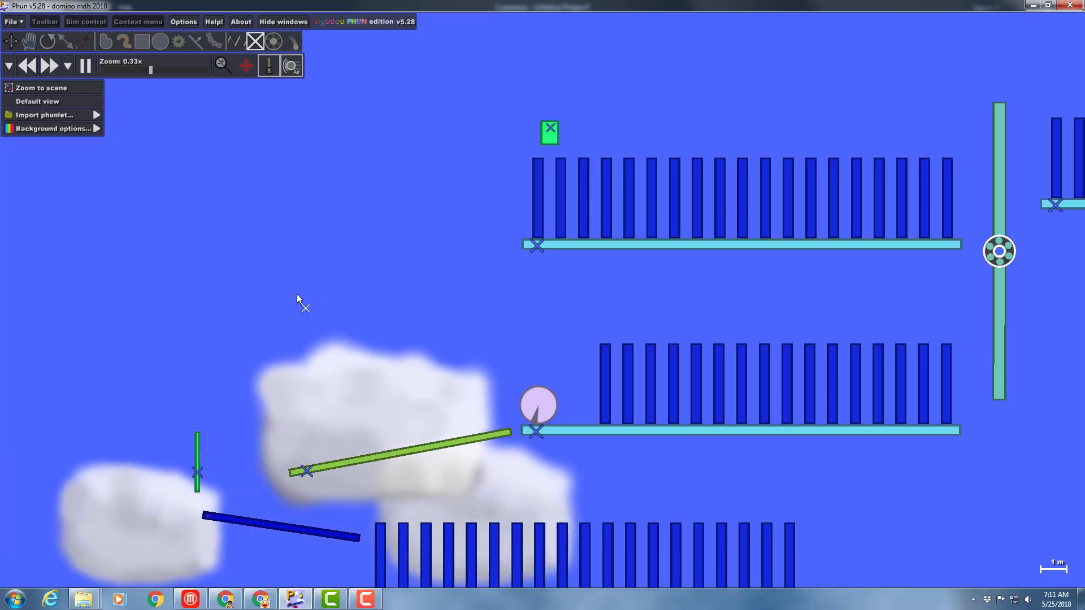
scroll(314, 217, "down", 3)
scroll(313, 179, "down", 2)
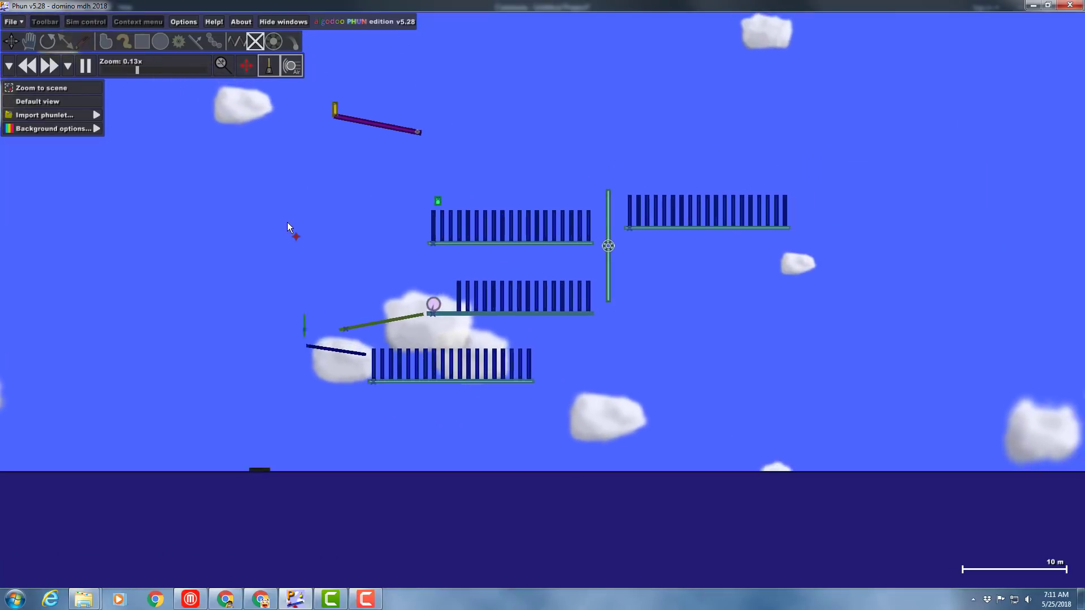